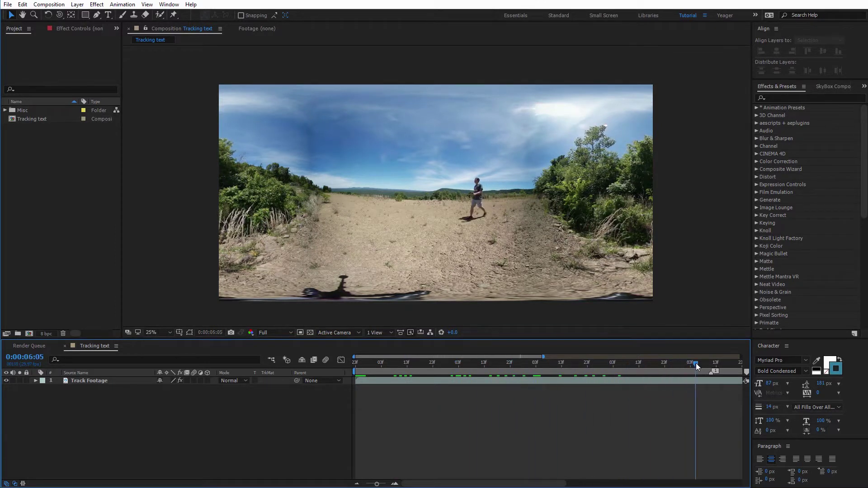
# Create a text layer reading TRACKING TEXT above the horizon at the start of the clip, 0:00:01:23.
pyautogui.moveTo(377, 484); pyautogui.dragTo(366, 485)
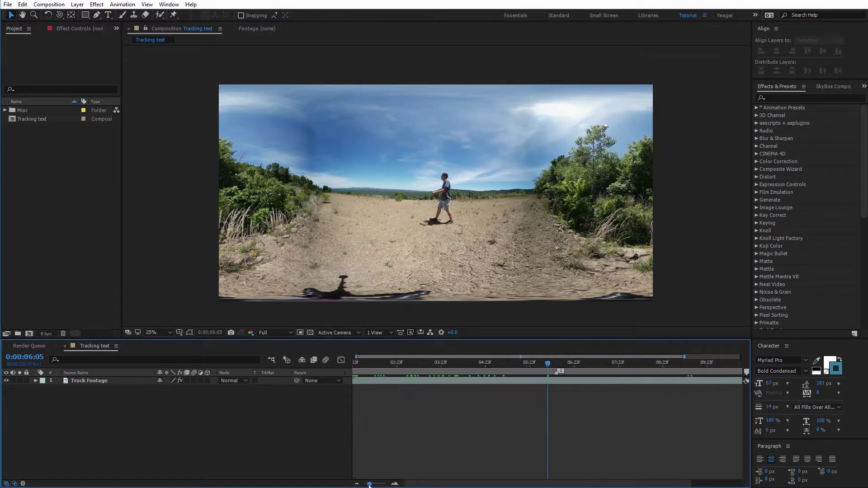
pyautogui.moveTo(528, 364); pyautogui.dragTo(691, 365)
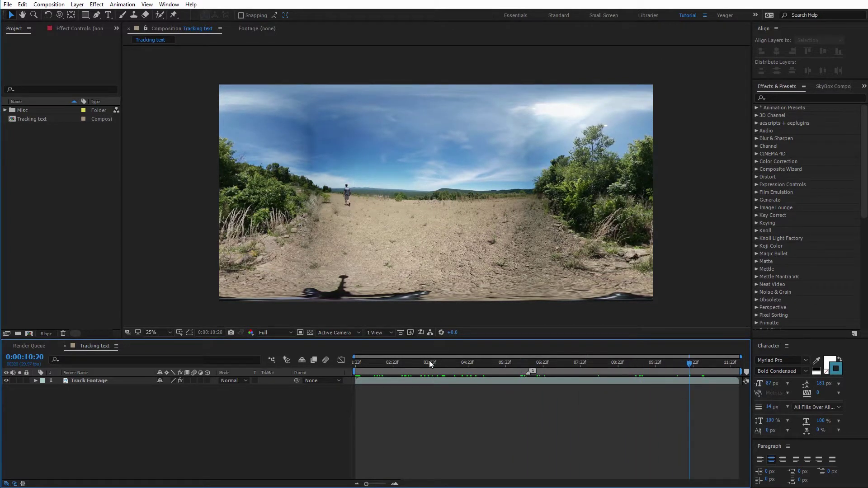
pyautogui.moveTo(412, 362); pyautogui.dragTo(376, 364)
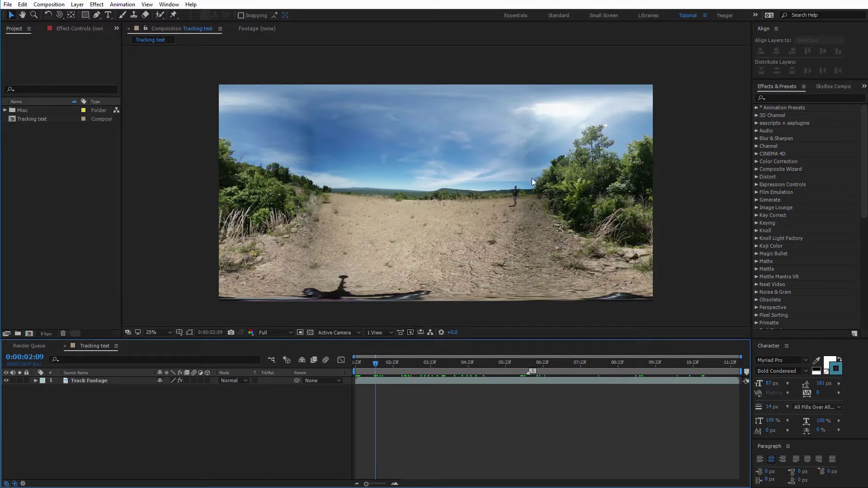
pyautogui.press('.')
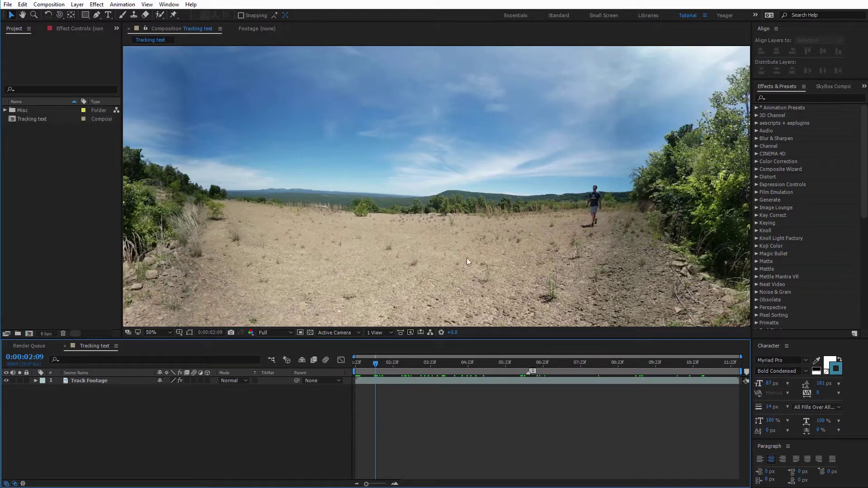
pyautogui.moveTo(377, 366); pyautogui.dragTo(351, 365)
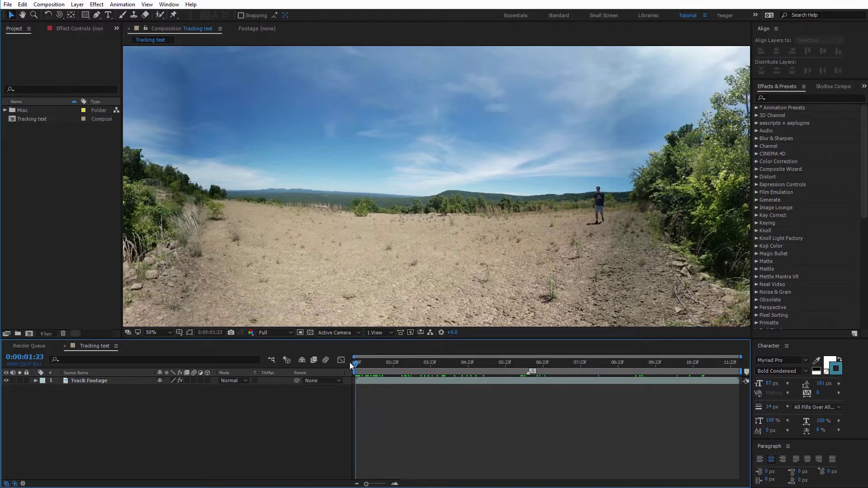
pyautogui.click(109, 15)
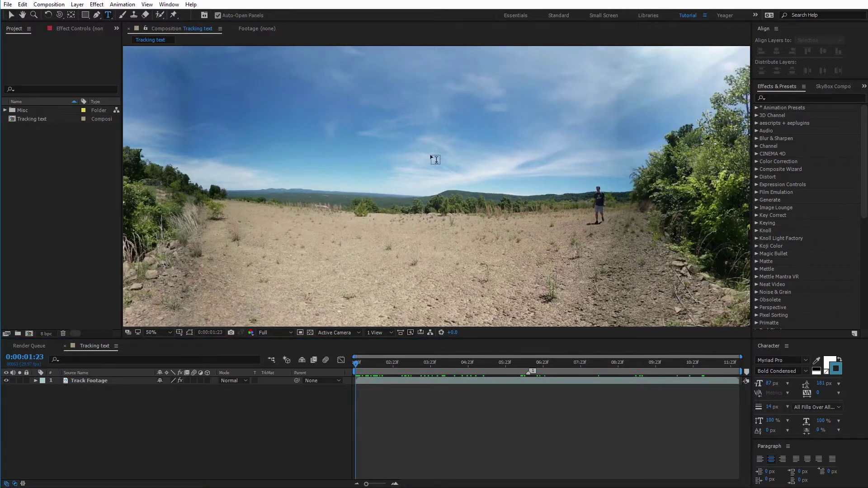
pyautogui.click(430, 183)
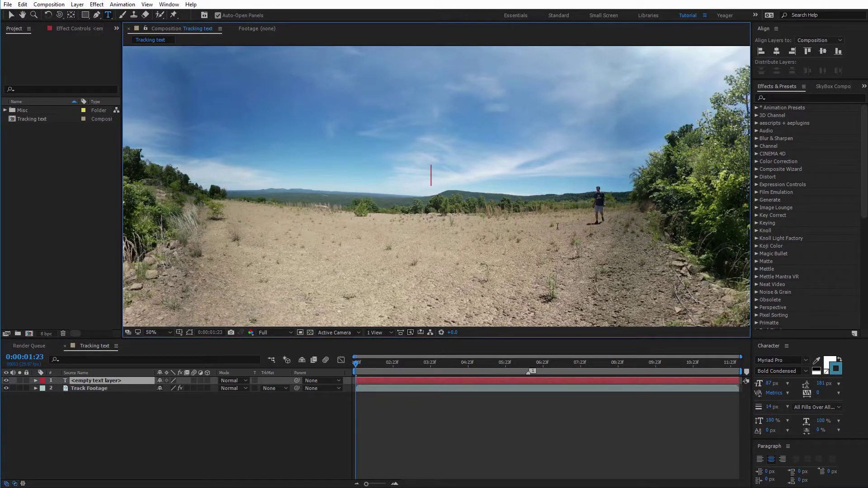
pyautogui.write('TRACKI')
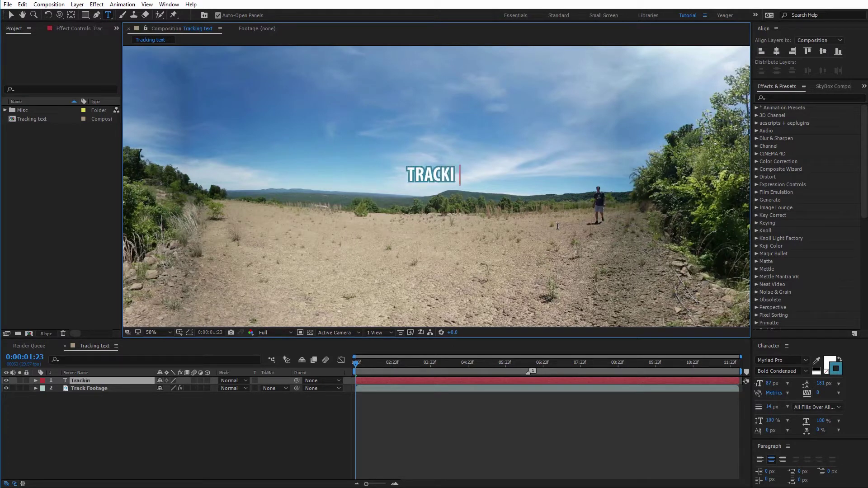
pyautogui.write('NG TEXT')
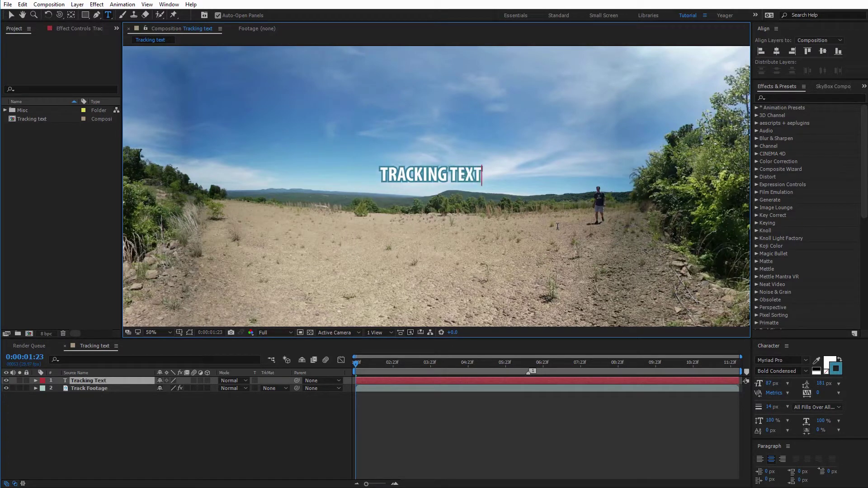
pyautogui.press('Escape')
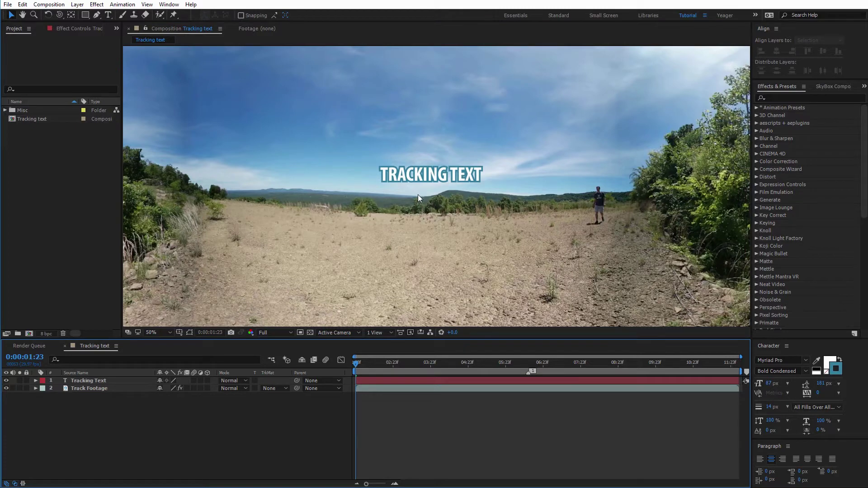
# Center the text layer horizontally and vertically within the composition.
pyautogui.click(98, 382)
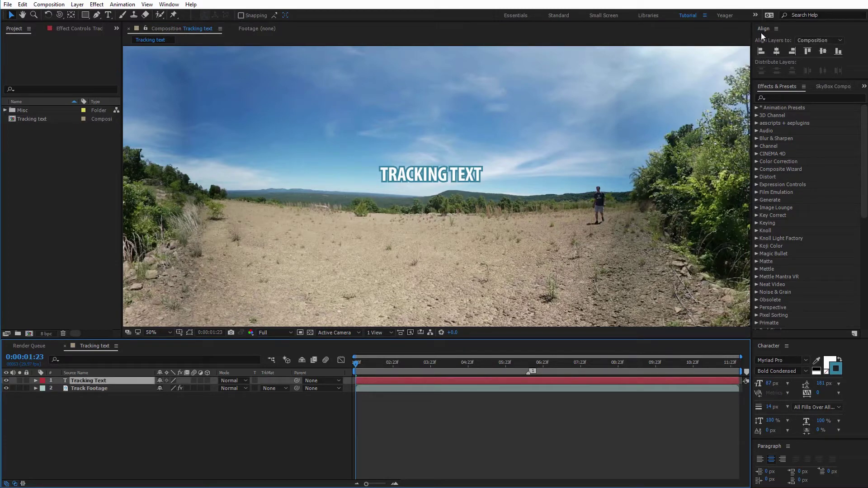
pyautogui.click(169, 5)
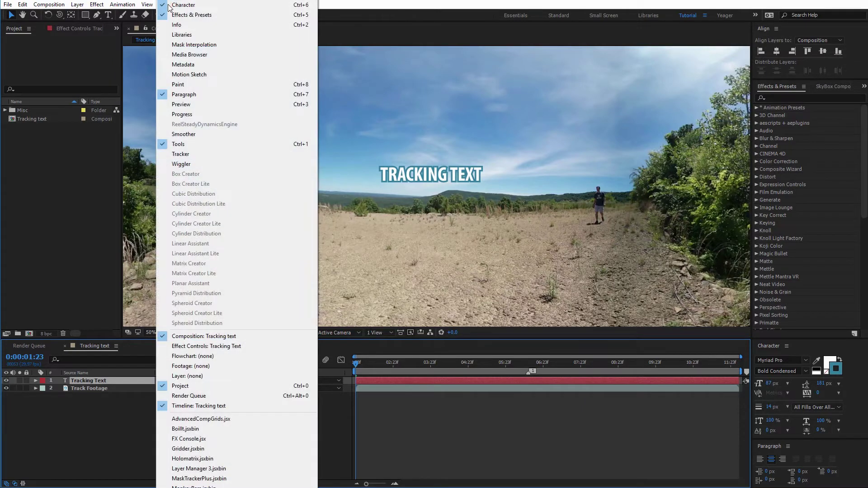
pyautogui.click(362, 33)
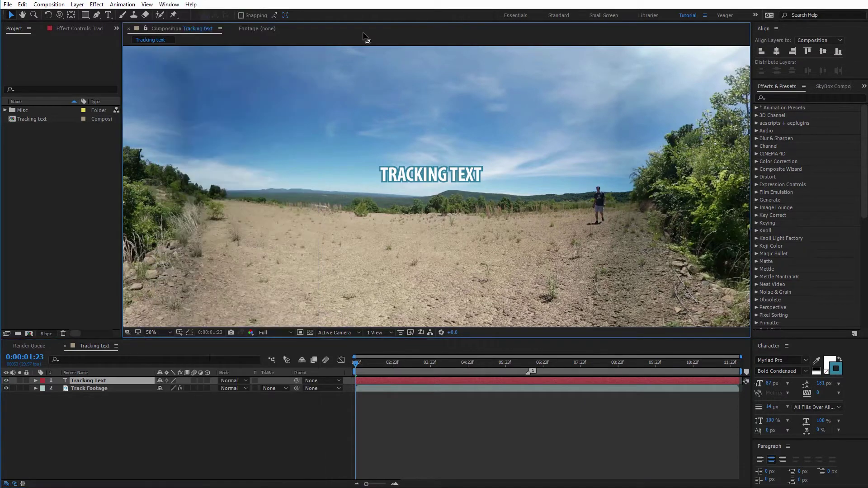
pyautogui.click(762, 36)
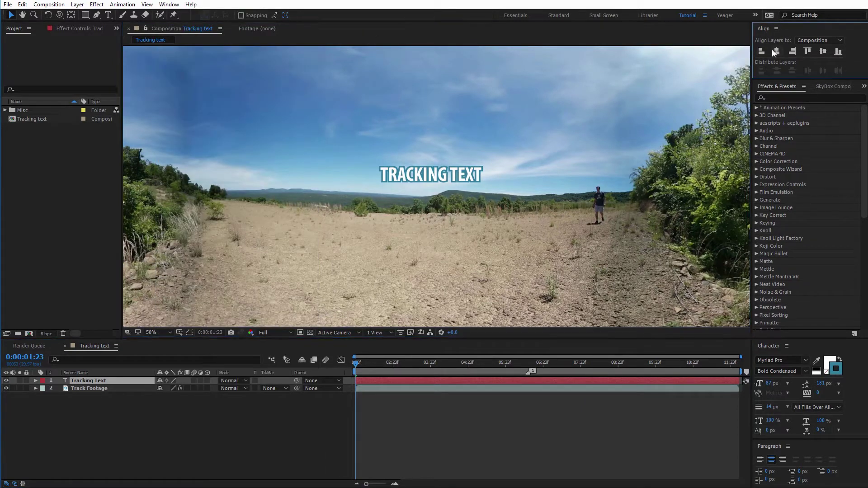
pyautogui.click(777, 51)
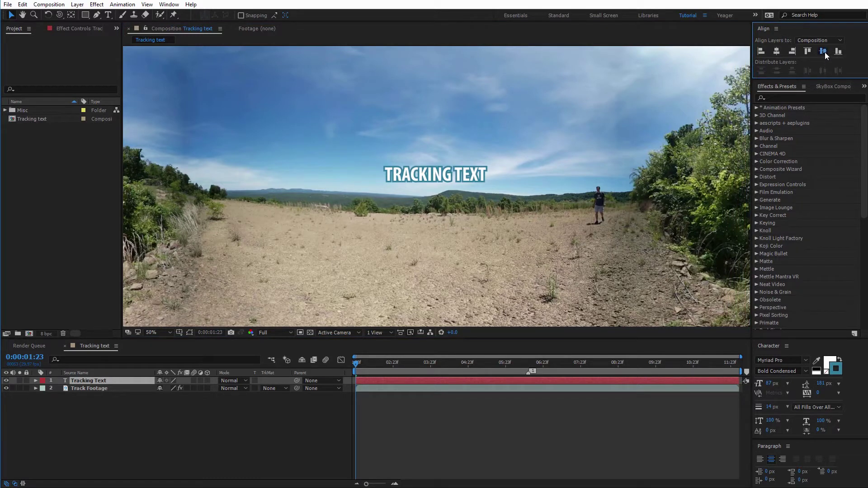
pyautogui.click(823, 51)
# Make the text a 3D layer and apply the Mettle SkyBox Project 2D effect to it.
pyautogui.press('p')
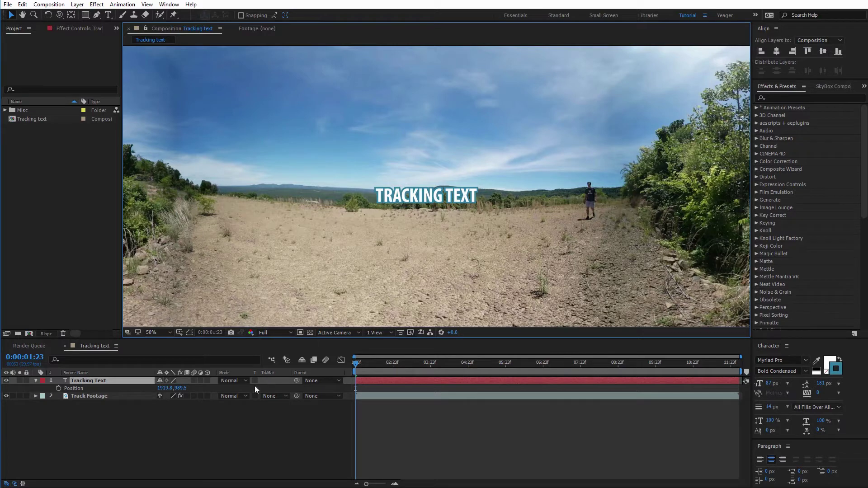
pyautogui.click(207, 381)
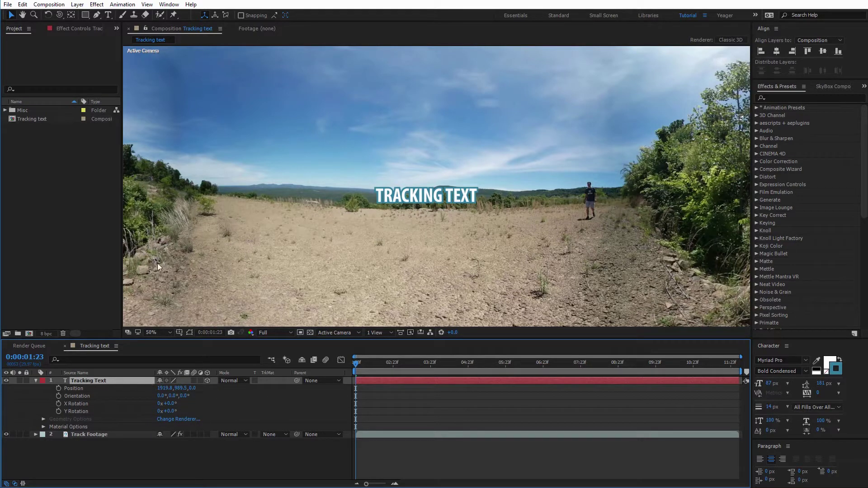
pyautogui.click(96, 4)
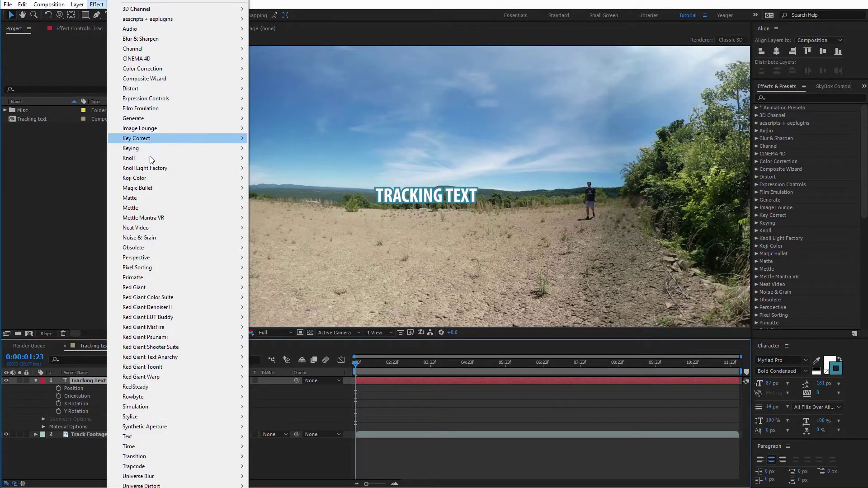
pyautogui.moveTo(202, 206)
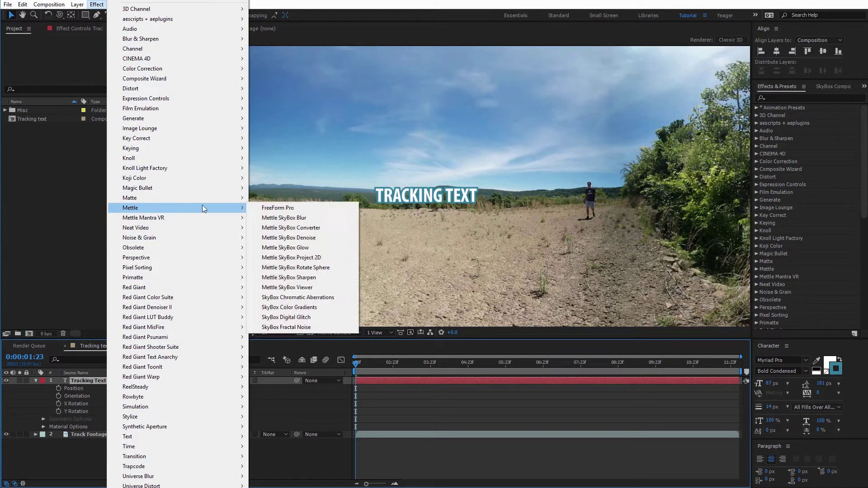
pyautogui.click(309, 257)
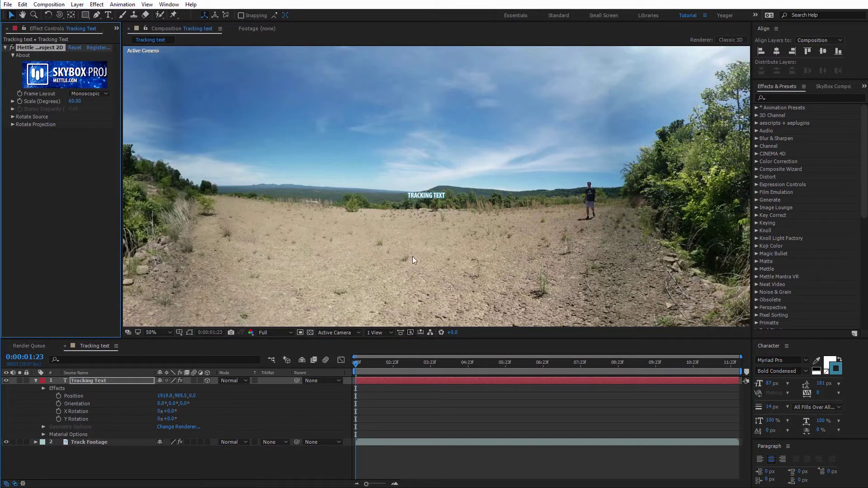
pyautogui.click(208, 381)
pyautogui.click(209, 381)
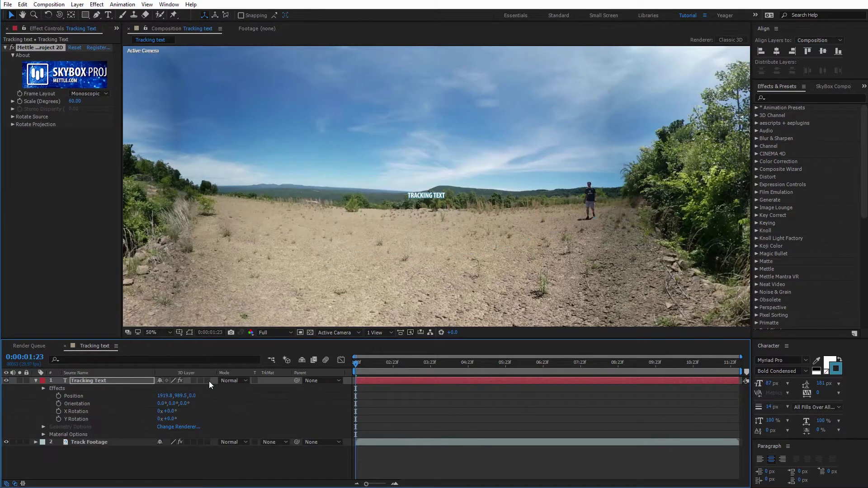
pyautogui.click(209, 381)
pyautogui.click(208, 382)
# Widen the effect settings area and set the SkyBox Project 2D scale to 100 degrees.
pyautogui.moveTo(121, 95); pyautogui.dragTo(158, 89)
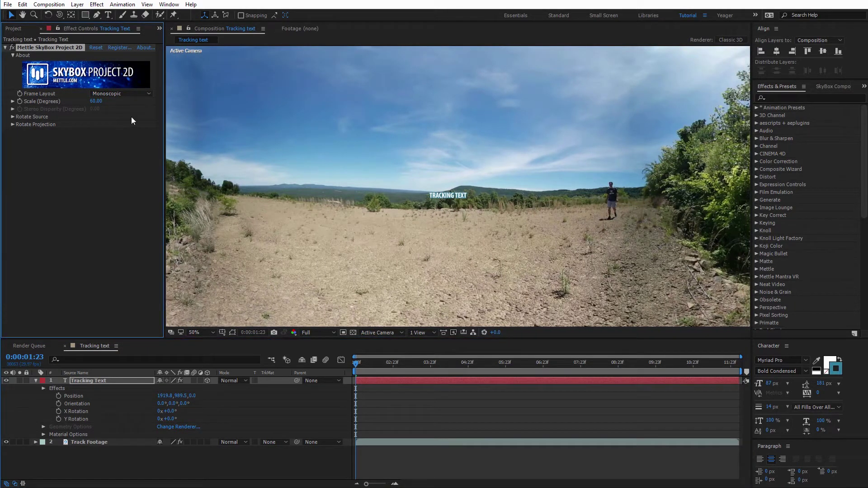
pyautogui.click(98, 101)
pyautogui.write('100')
pyautogui.press('Return')
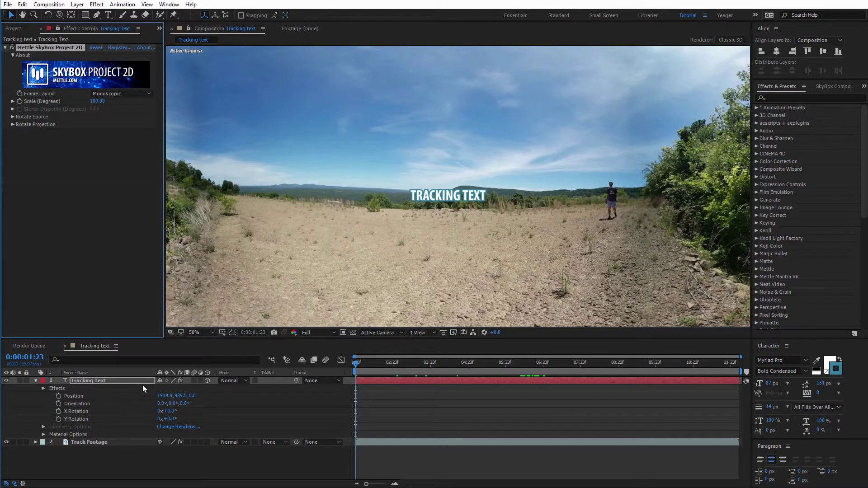
# At 0:00:06:11, raise the text above the walking man's head by setting its Y position to 662.5.
pyautogui.hotkey('ctrl', '`')
pyautogui.press('p')
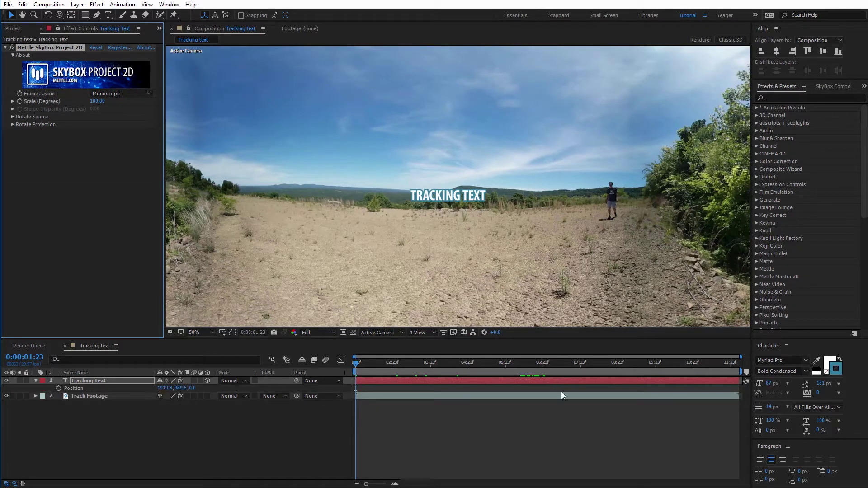
pyautogui.moveTo(541, 363); pyautogui.dragTo(528, 363)
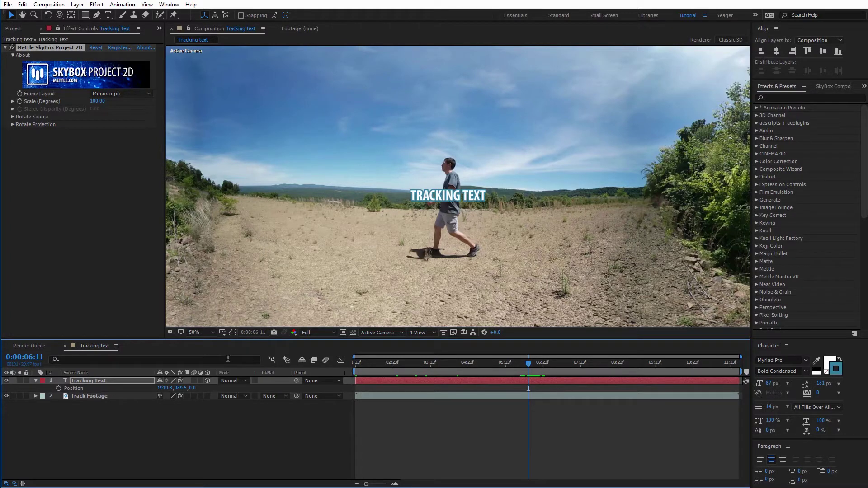
pyautogui.moveTo(178, 389); pyautogui.dragTo(34, 387)
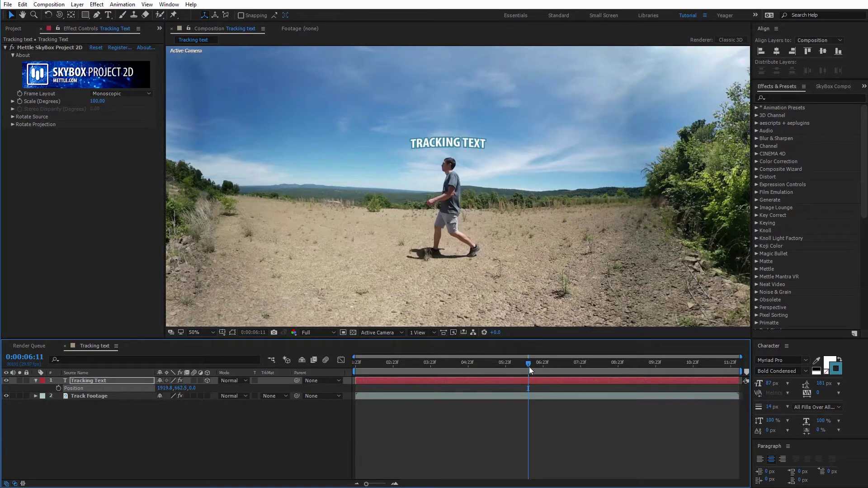
# At 0:00:01:23, set the text's X position to 3582.8 near the man's head and show its rotation properties.
pyautogui.moveTo(527, 365); pyautogui.dragTo(355, 367)
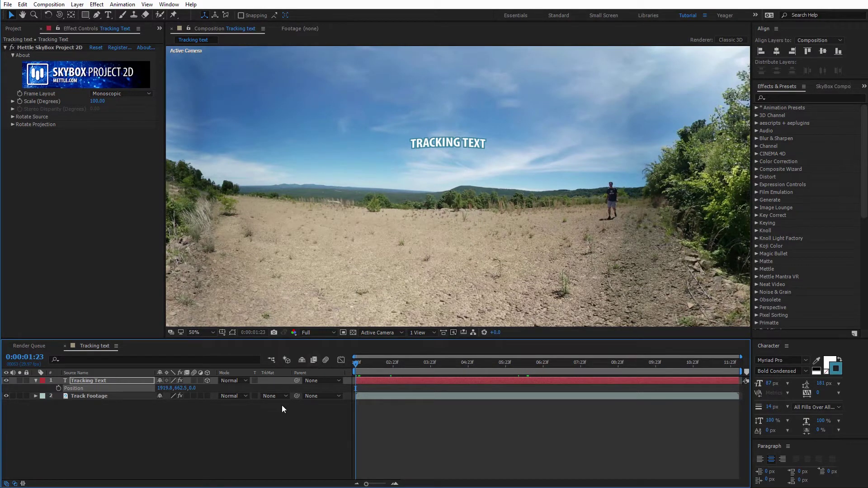
pyautogui.moveTo(165, 392); pyautogui.dragTo(866, 429)
pyautogui.scroll(2, 656, 207)
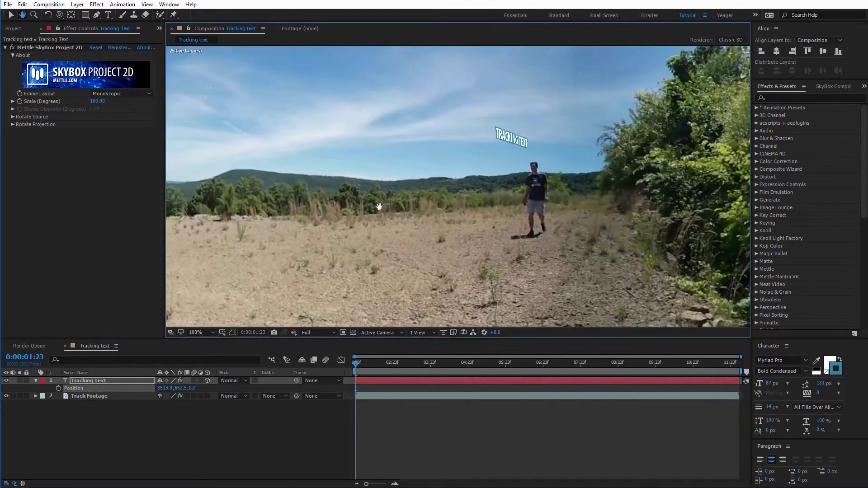
pyautogui.moveTo(164, 389); pyautogui.dragTo(229, 402)
pyautogui.scroll(2, 463, 185)
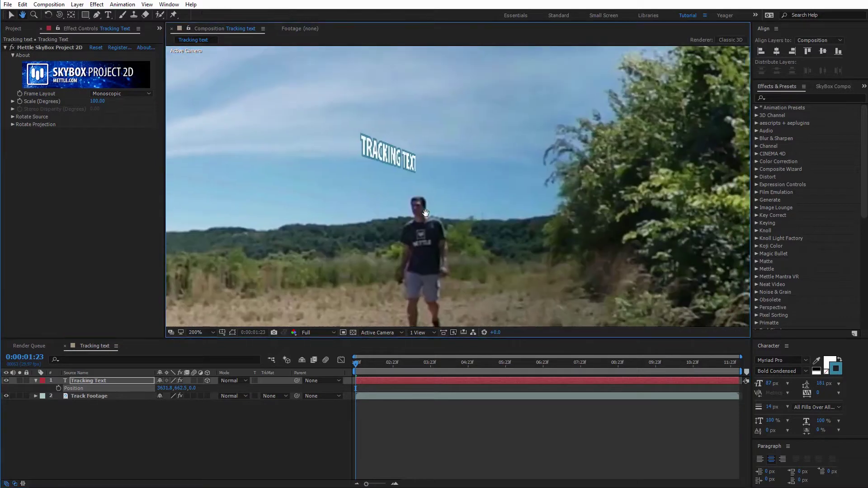
pyautogui.moveTo(167, 392); pyautogui.dragTo(195, 392)
pyautogui.hotkey('shift', 'r')
pyautogui.scroll(-2, 446, 193)
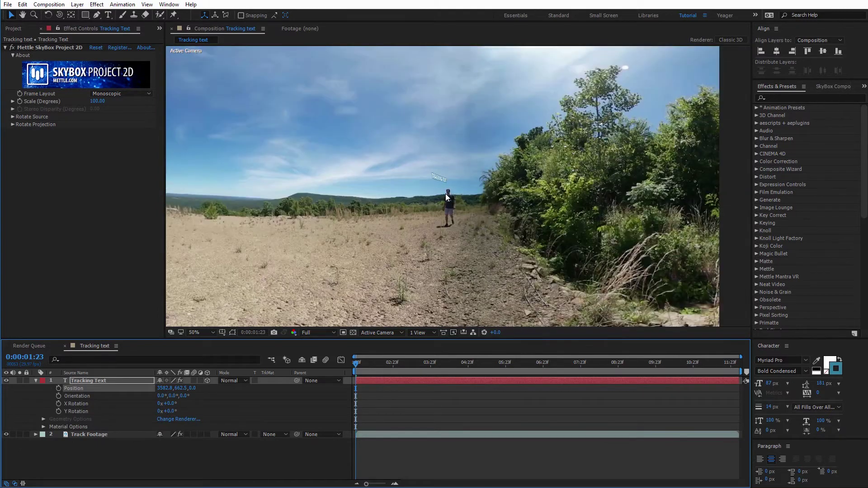
# Disable SkyBox Project 2D temporarily, try an X position of 3847.8 for the text, and restore the position and effect.
pyautogui.click(12, 48)
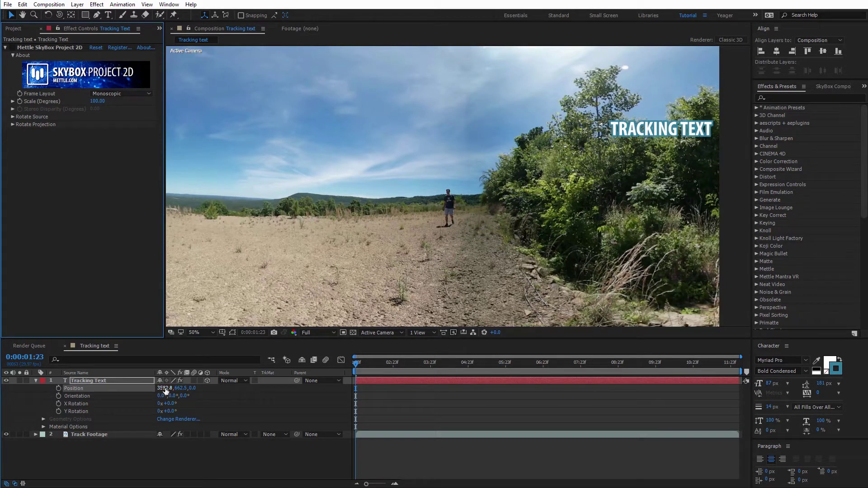
pyautogui.moveTo(163, 388); pyautogui.dragTo(304, 407)
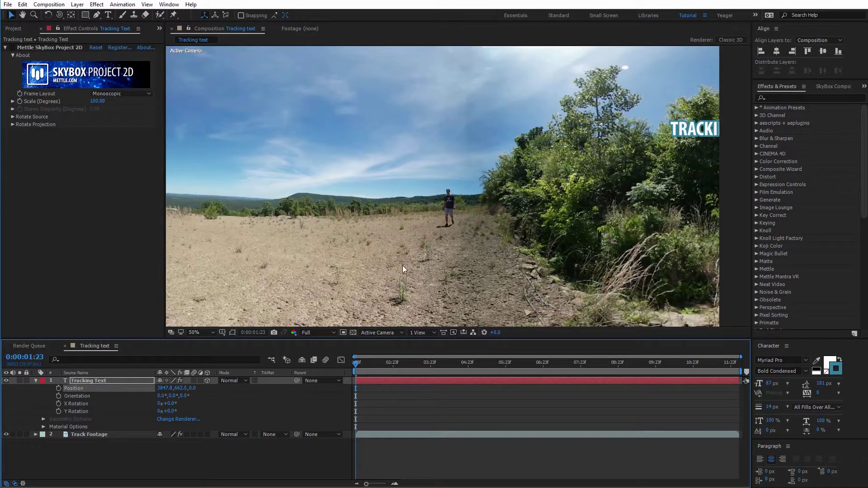
pyautogui.hotkey('ctrl', 'z')
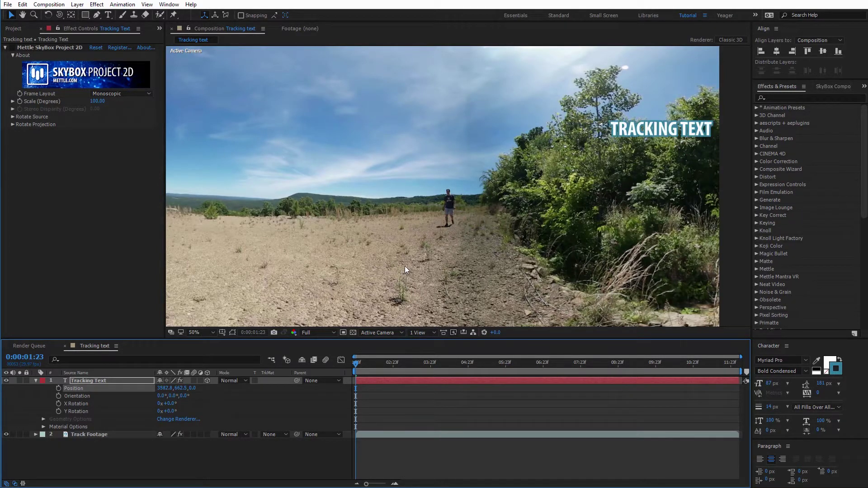
pyautogui.click(13, 48)
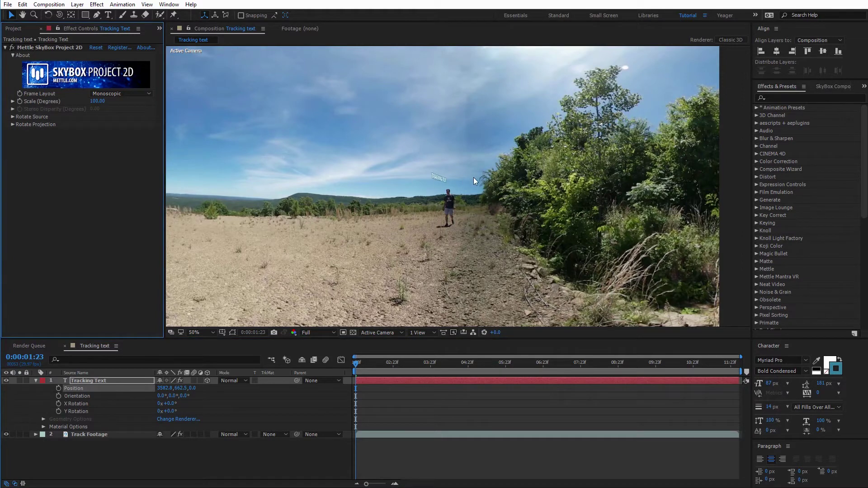
pyautogui.scroll(2, 473, 178)
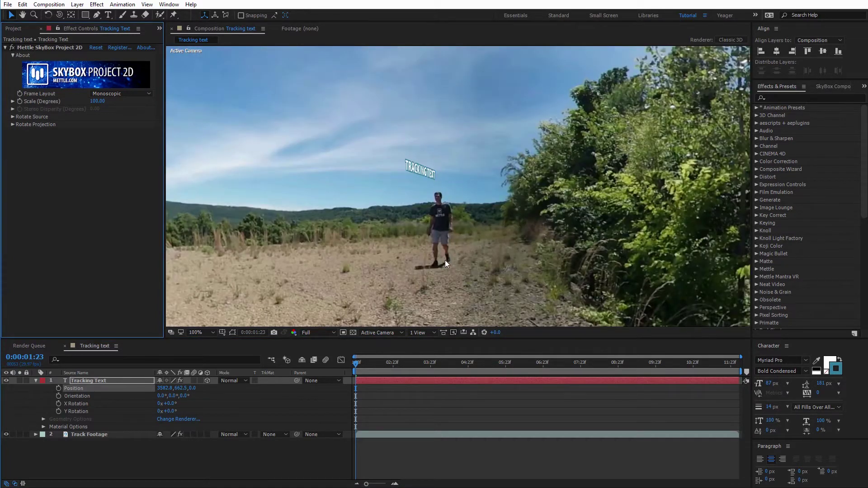
# At 0:00:01:23, keyframe the SkyBox Project 2D scale at 110 degrees and the Tracking Text layer's current position.
pyautogui.scroll(-2, 446, 256)
pyautogui.scroll(2, 449, 184)
pyautogui.moveTo(95, 104); pyautogui.dragTo(97, 100)
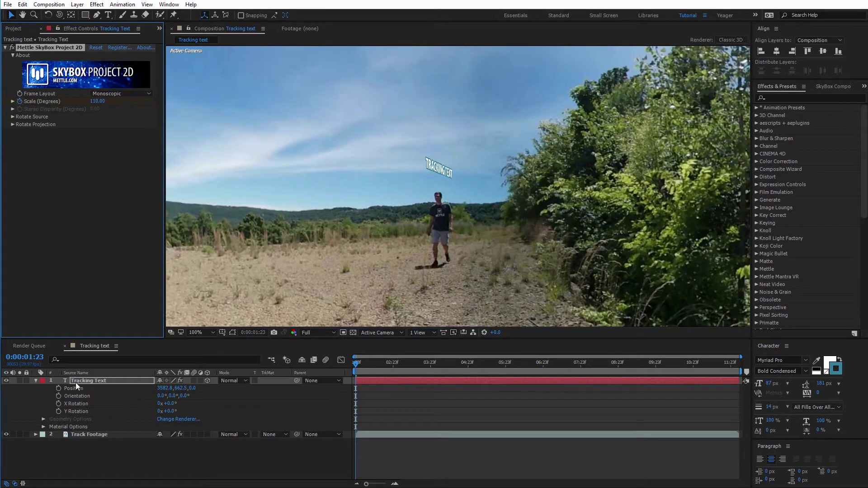
pyautogui.click(59, 389)
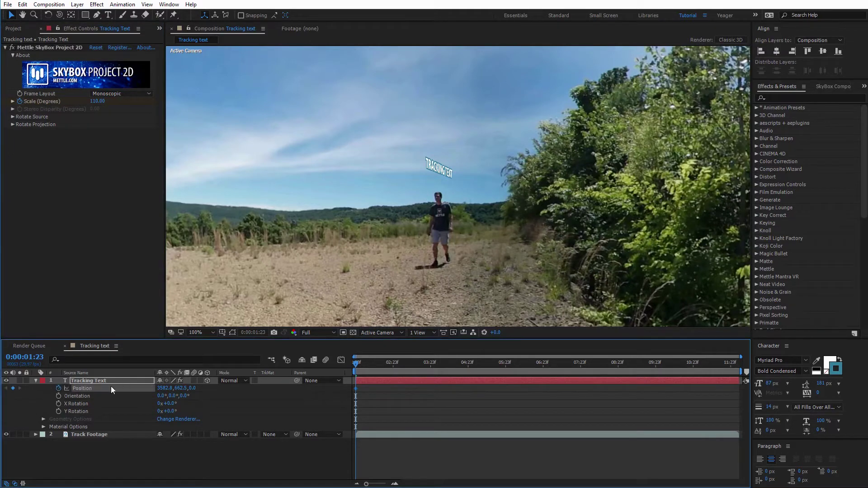
pyautogui.press('u')
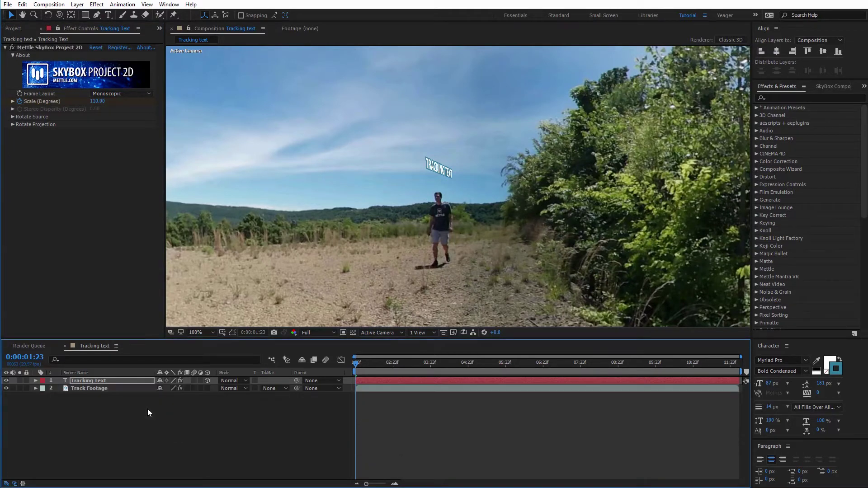
pyautogui.press('u')
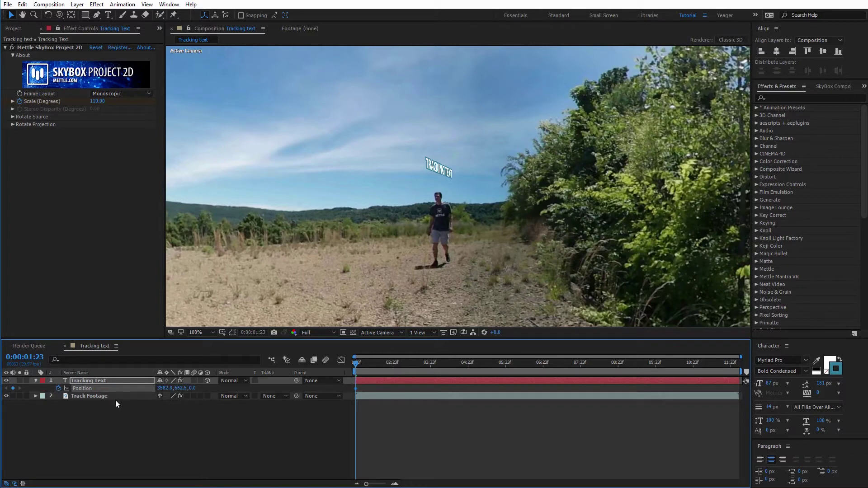
# At 0:00:11:29, move the text across the footage toward the man by setting its X position to 242.8.
pyautogui.scroll(-2, 380, 218)
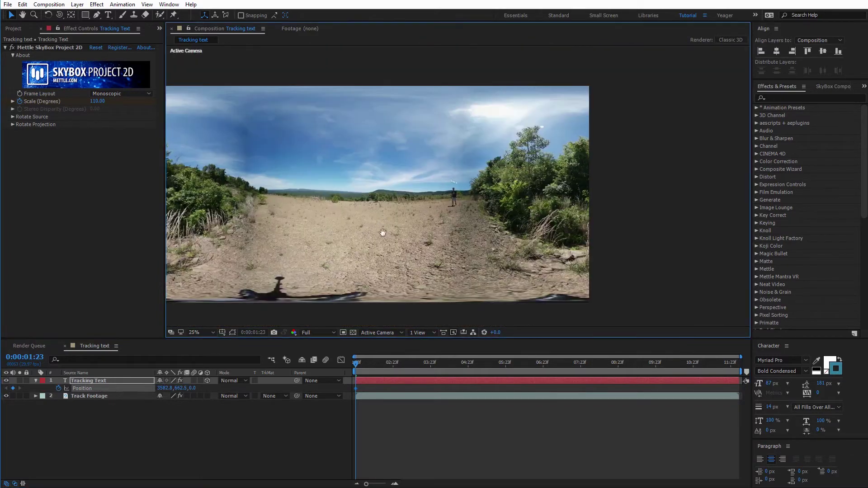
pyautogui.moveTo(357, 365); pyautogui.dragTo(753, 382)
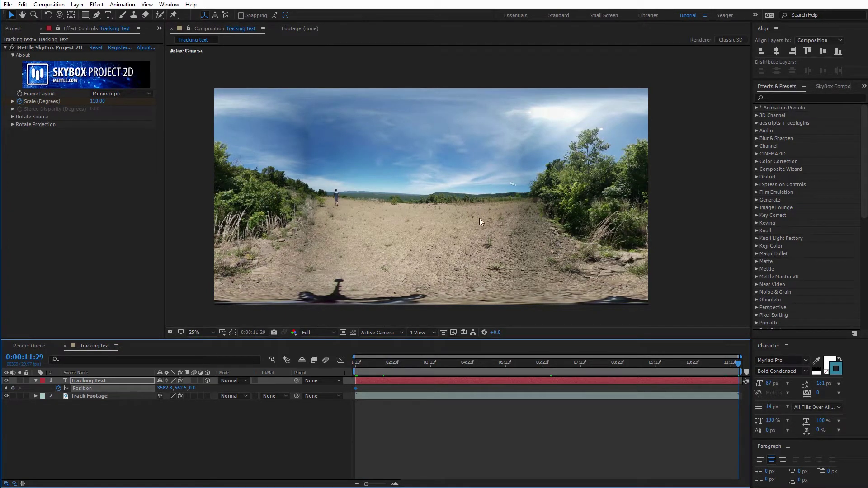
pyautogui.scroll(2, 477, 221)
pyautogui.moveTo(167, 392); pyautogui.dragTo(67, 384)
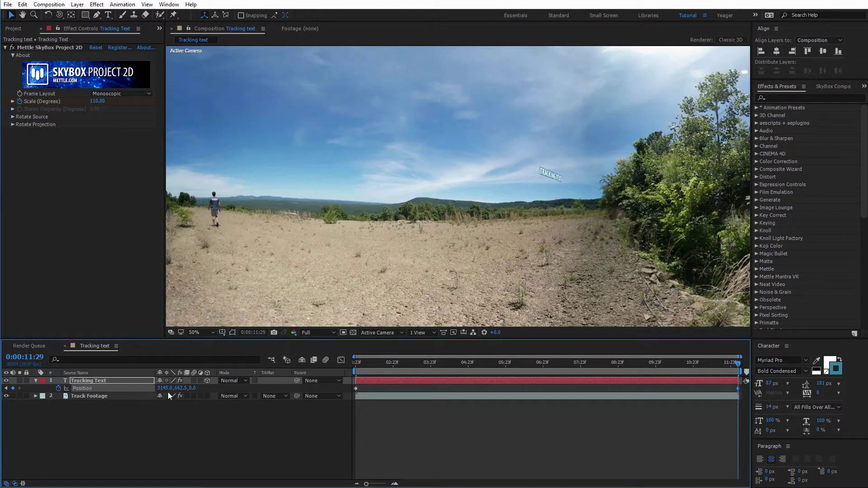
pyautogui.moveTo(168, 392); pyautogui.dragTo(41, 396)
pyautogui.scroll(2, 208, 227)
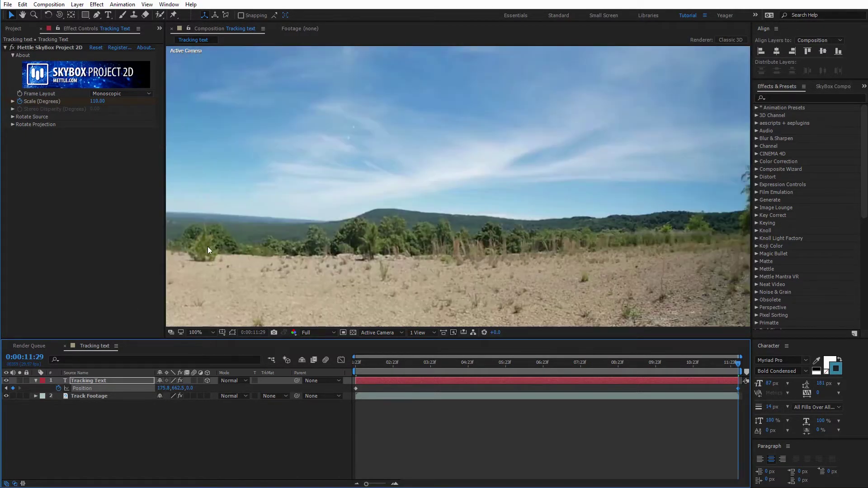
pyautogui.moveTo(207, 246); pyautogui.dragTo(422, 275)
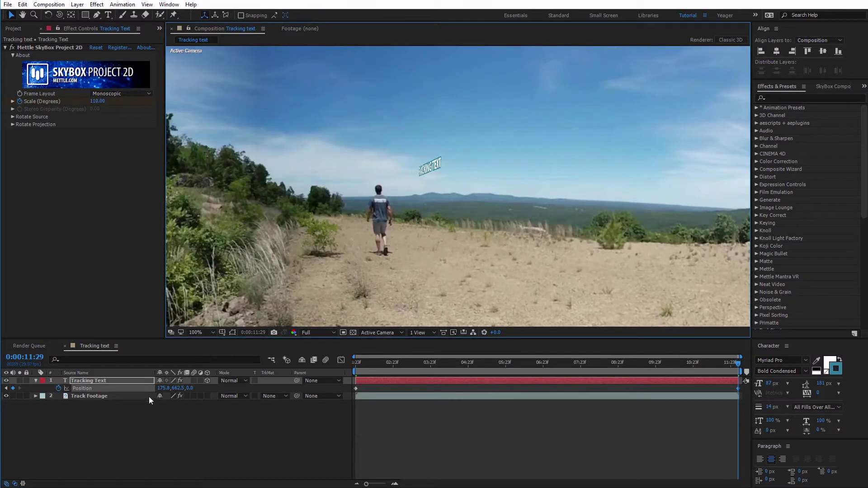
pyautogui.moveTo(163, 388); pyautogui.dragTo(161, 389)
pyautogui.moveTo(240, 394); pyautogui.dragTo(203, 400)
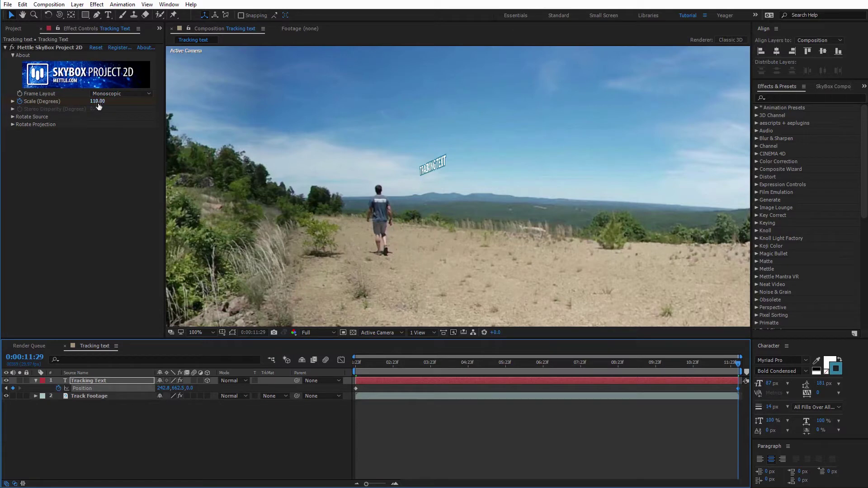
# At 0:00:11:29, set the SkyBox Project 2D scale to 147 degrees and the text's position to X 162.8, Y 700.5.
pyautogui.moveTo(99, 106); pyautogui.dragTo(105, 103)
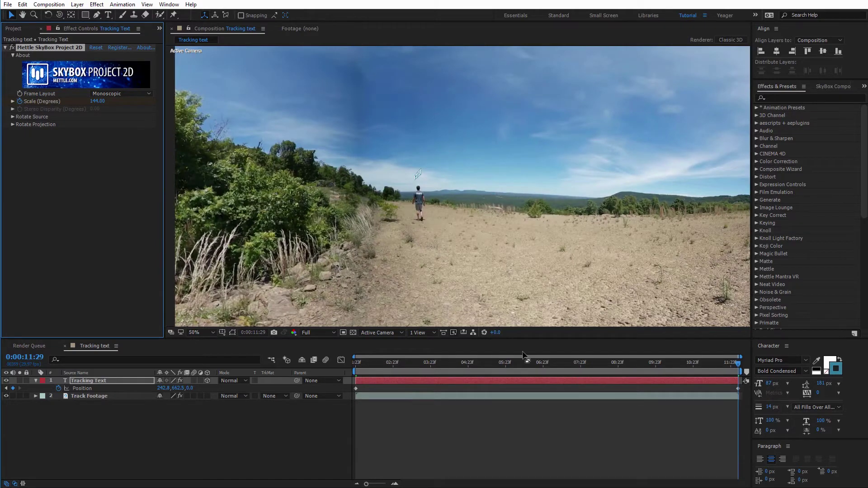
pyautogui.moveTo(587, 365); pyautogui.dragTo(544, 367)
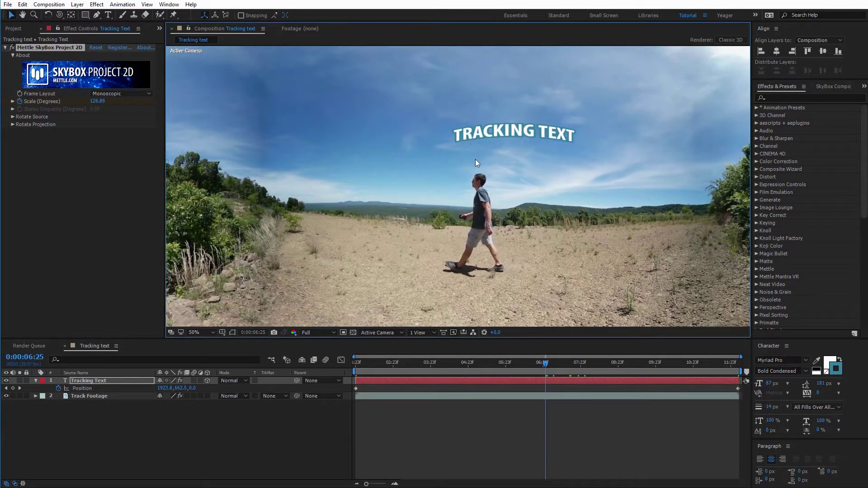
pyautogui.moveTo(546, 362); pyautogui.dragTo(747, 393)
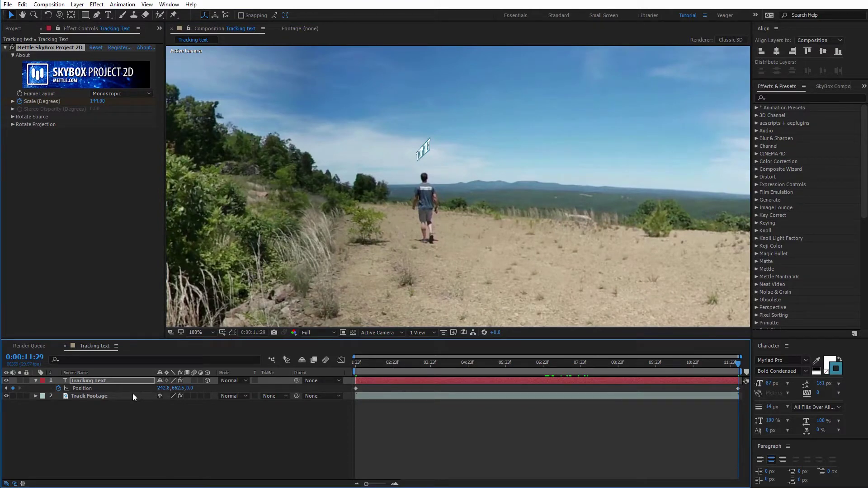
pyautogui.moveTo(160, 388); pyautogui.dragTo(126, 395)
pyautogui.moveTo(98, 101); pyautogui.dragTo(97, 102)
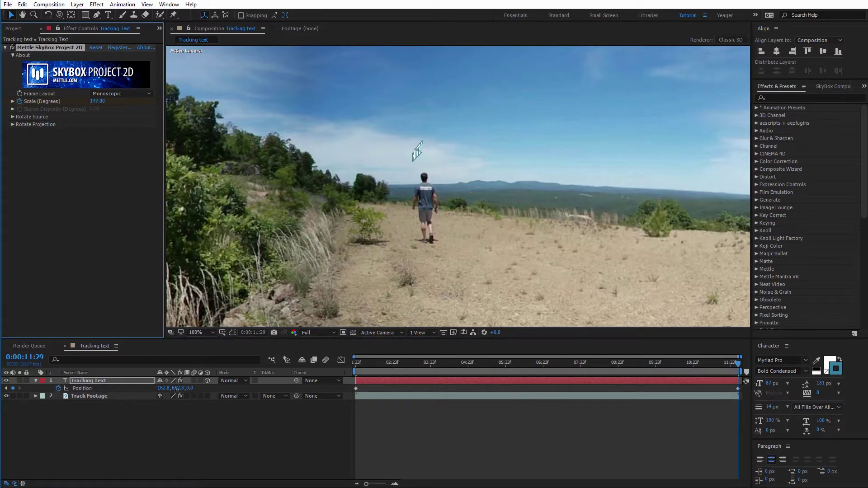
pyautogui.moveTo(178, 390); pyautogui.dragTo(201, 383)
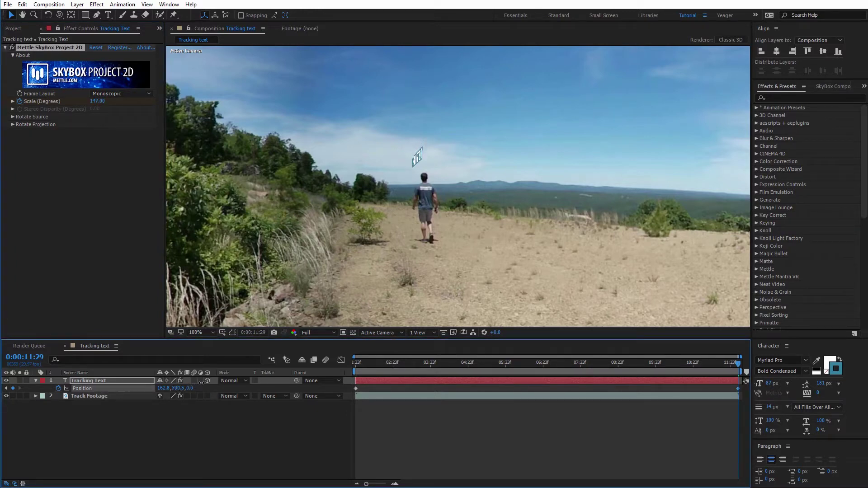
# Check the text's alignment partway through the walk and set its X position at 0:00:11:29 to 0.
pyautogui.scroll(-2, 553, 219)
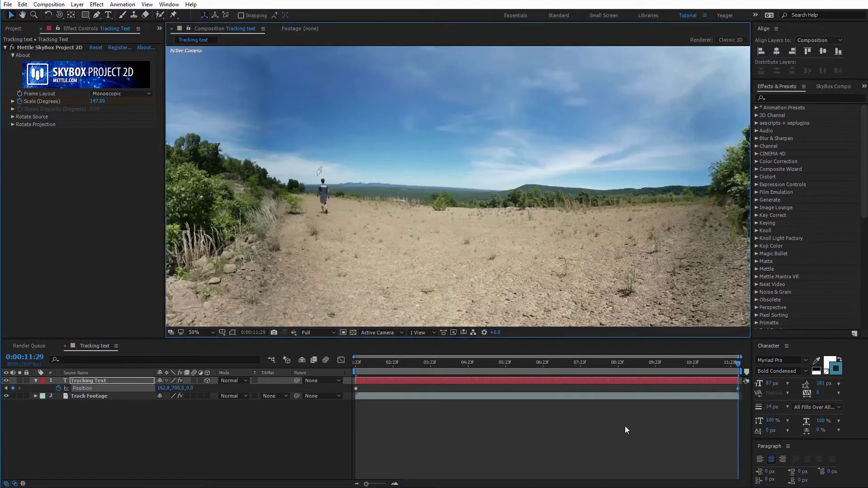
pyautogui.moveTo(595, 365); pyautogui.dragTo(526, 355)
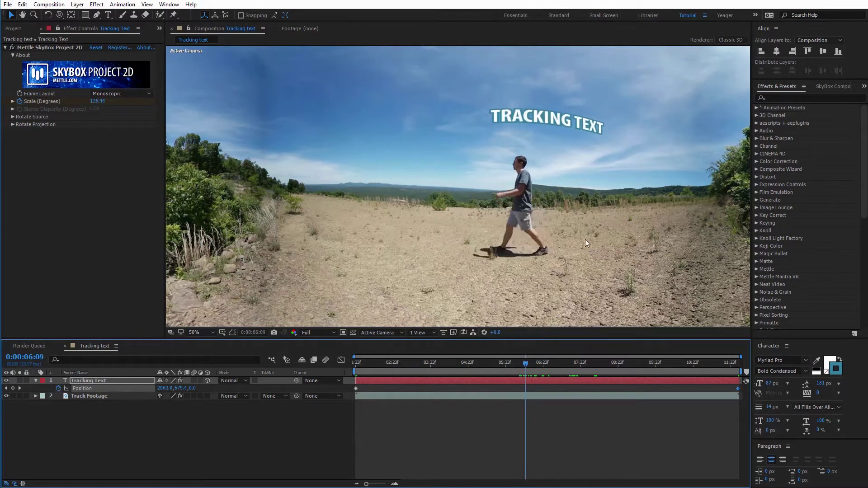
pyautogui.moveTo(602, 365); pyautogui.dragTo(766, 373)
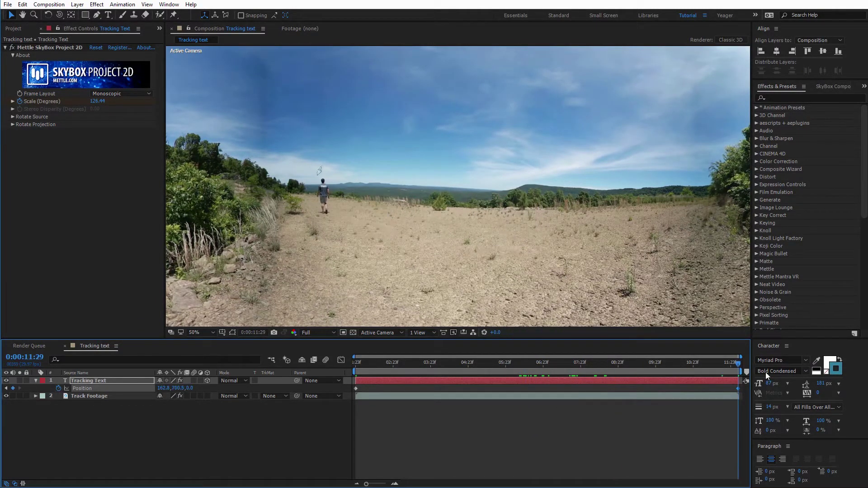
pyautogui.click(164, 388)
pyautogui.write('0')
pyautogui.press('Return')
# Recheck the text around 0:00:06:21 and lower it at 0:00:11:29 to a Y position of 705.5.
pyautogui.moveTo(611, 364); pyautogui.dragTo(541, 366)
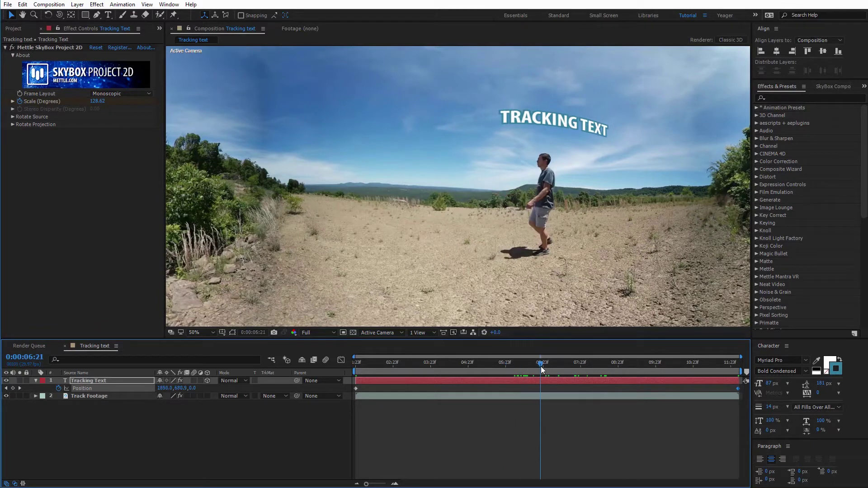
pyautogui.moveTo(606, 362); pyautogui.dragTo(726, 373)
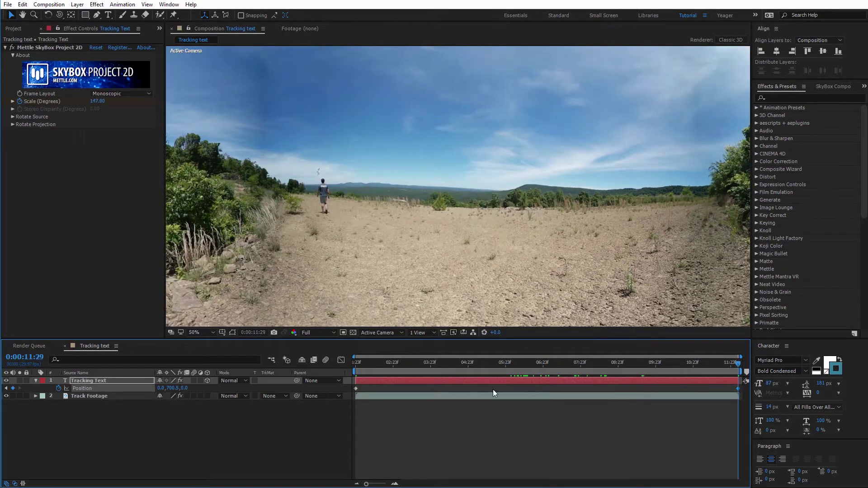
pyautogui.moveTo(170, 388); pyautogui.dragTo(166, 389)
# Preview the text's motion and lower it at 0:00:01:23 to a Y position of 714.5.
pyautogui.moveTo(603, 367); pyautogui.dragTo(373, 351)
pyautogui.press('space')
pyautogui.press('space')
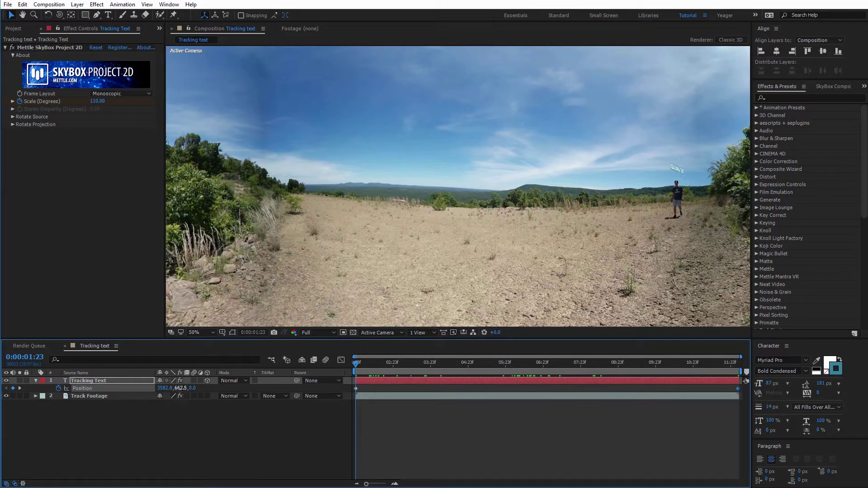
pyautogui.moveTo(182, 387); pyautogui.dragTo(203, 390)
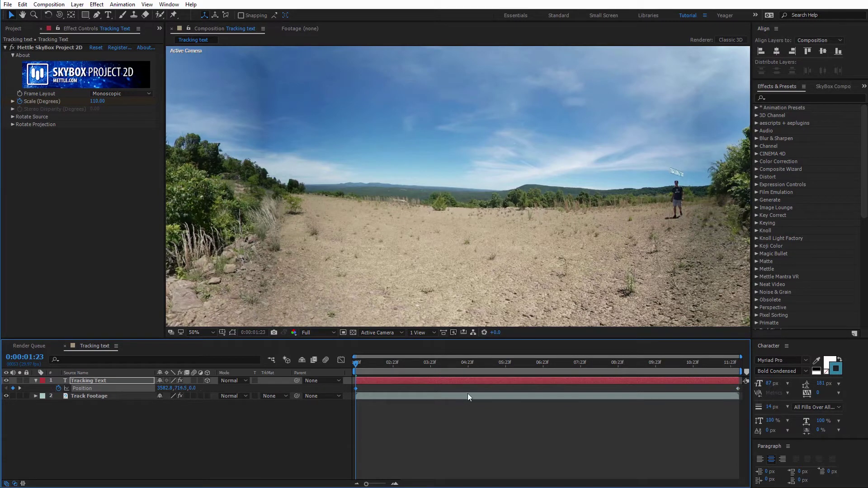
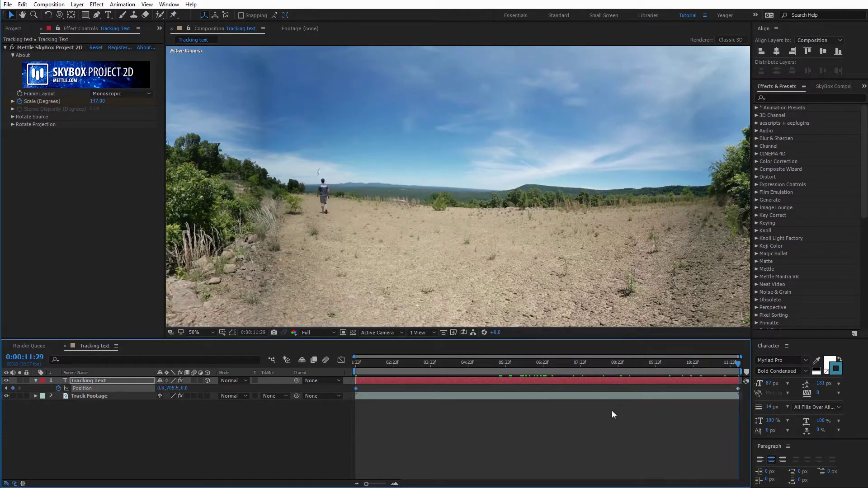
# Show the text's keyframed properties and inspect its tracking at several times in the Mettle SkyBox VR Player, closing the player when done.
pyautogui.press('u')
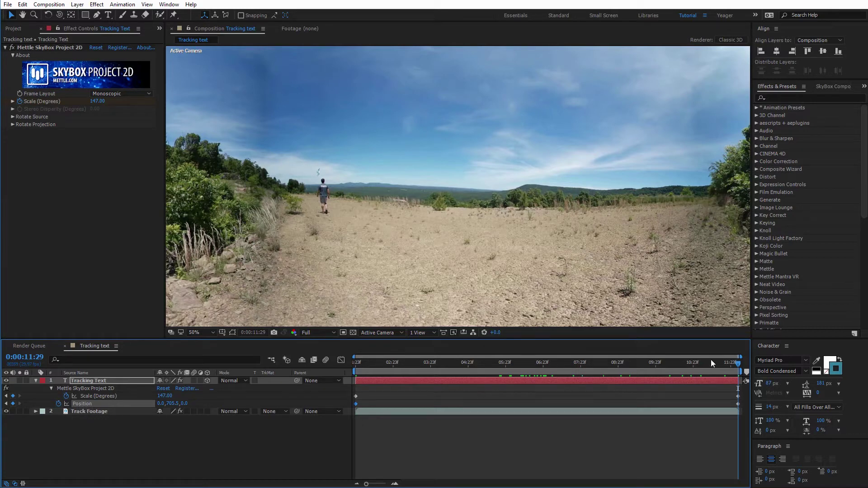
pyautogui.moveTo(736, 364); pyautogui.dragTo(664, 372)
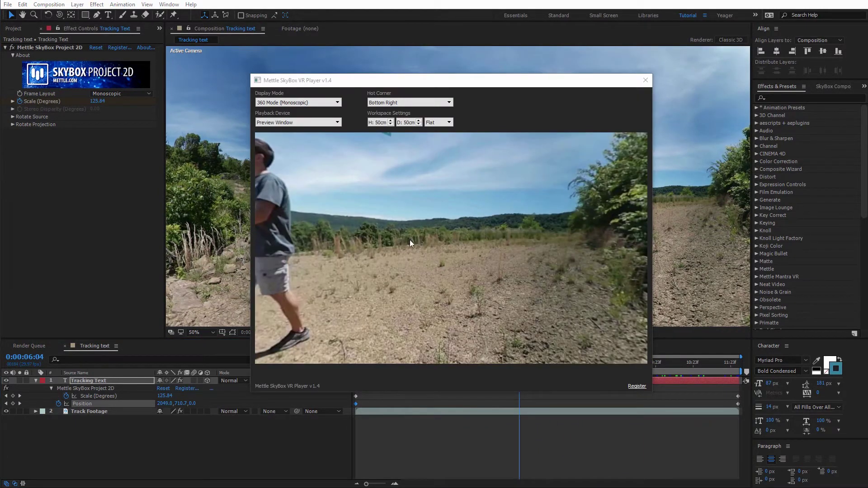
pyautogui.moveTo(408, 240); pyautogui.dragTo(384, 232)
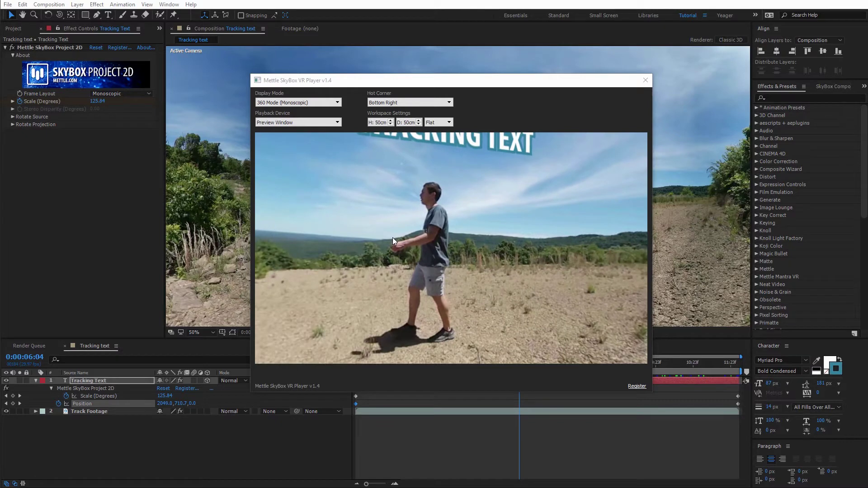
pyautogui.moveTo(682, 366); pyautogui.dragTo(511, 358)
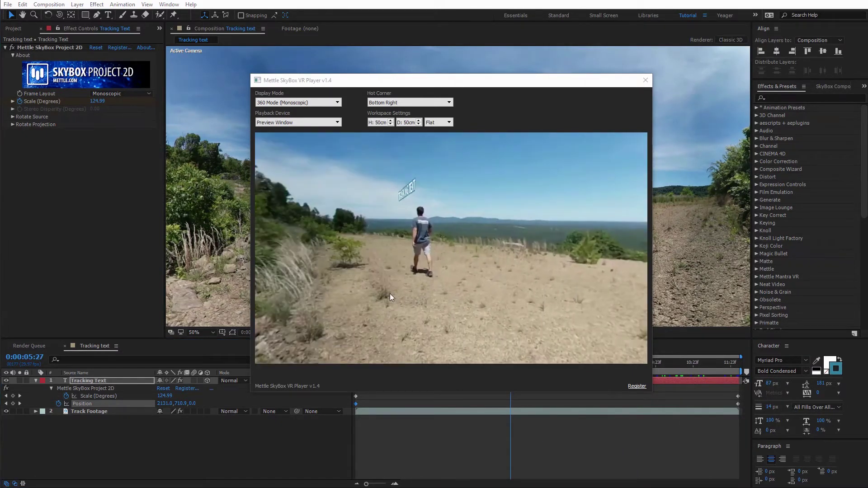
pyautogui.moveTo(674, 368); pyautogui.dragTo(563, 370)
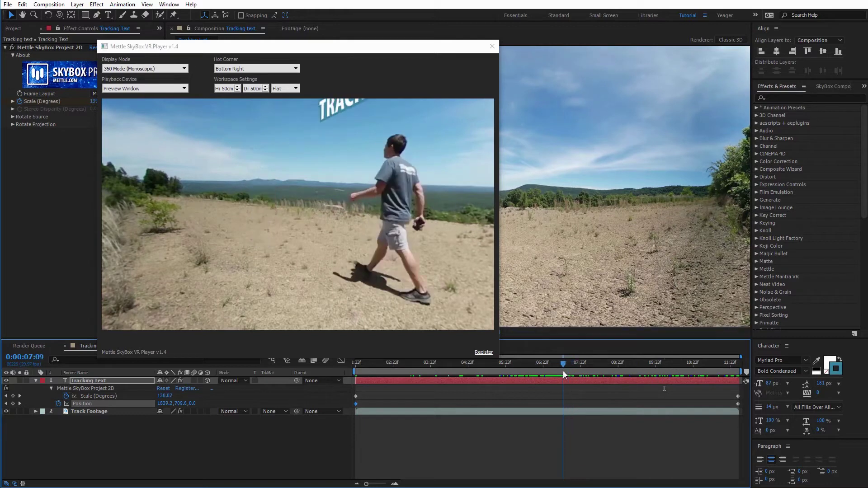
pyautogui.click(492, 47)
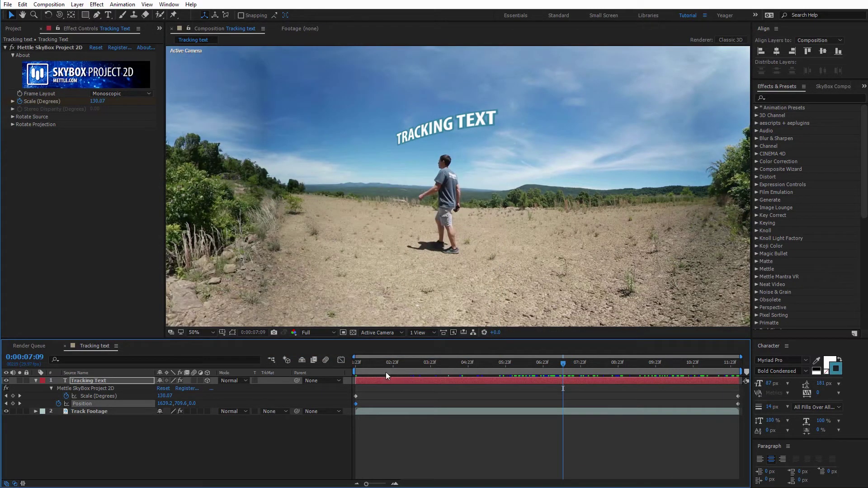
# Fade the text in by keyframing its opacity from 0% at 0:00:01:23 to 100% at 0:00:02:03.
pyautogui.moveTo(367, 368); pyautogui.dragTo(349, 371)
pyautogui.moveTo(719, 374); pyautogui.dragTo(743, 367)
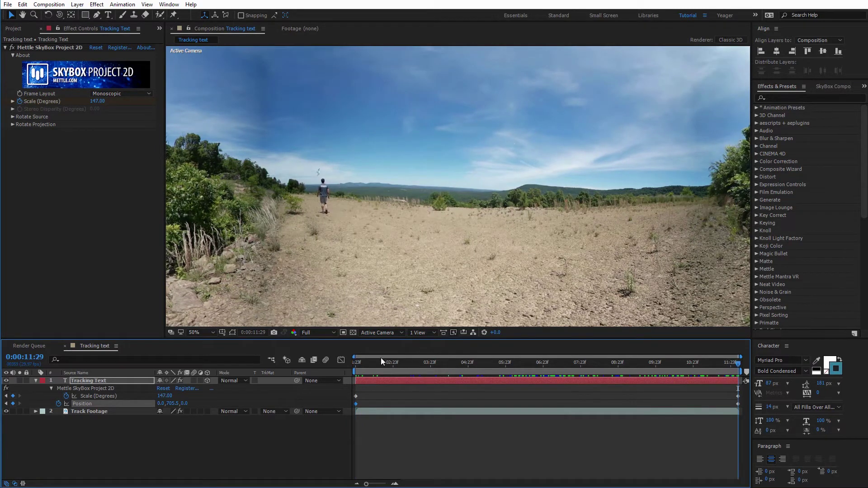
pyautogui.moveTo(372, 371); pyautogui.dragTo(352, 367)
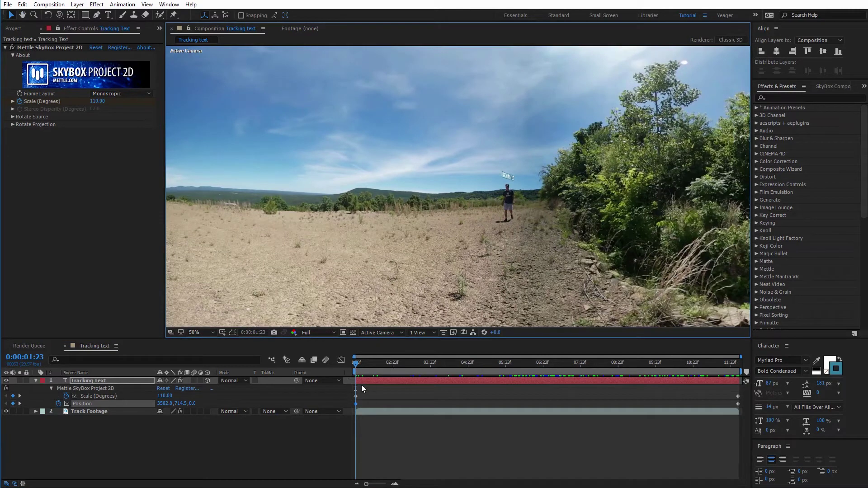
pyautogui.press('t')
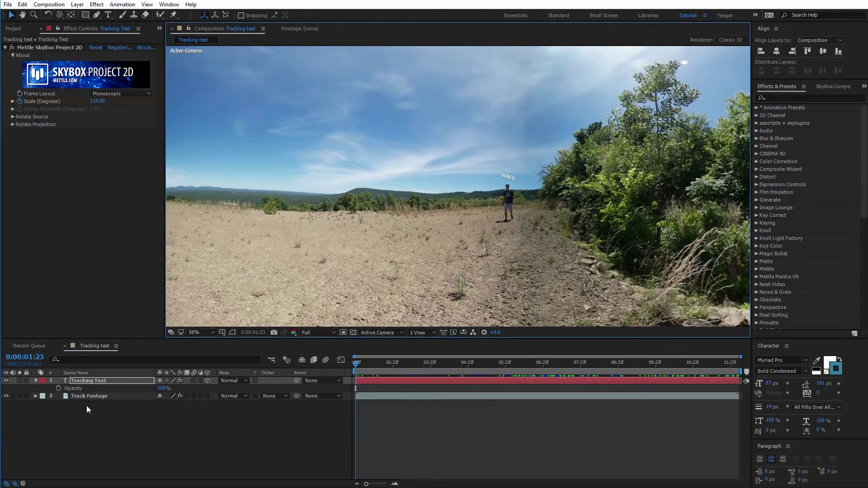
pyautogui.click(58, 389)
pyautogui.moveTo(162, 389); pyautogui.dragTo(98, 390)
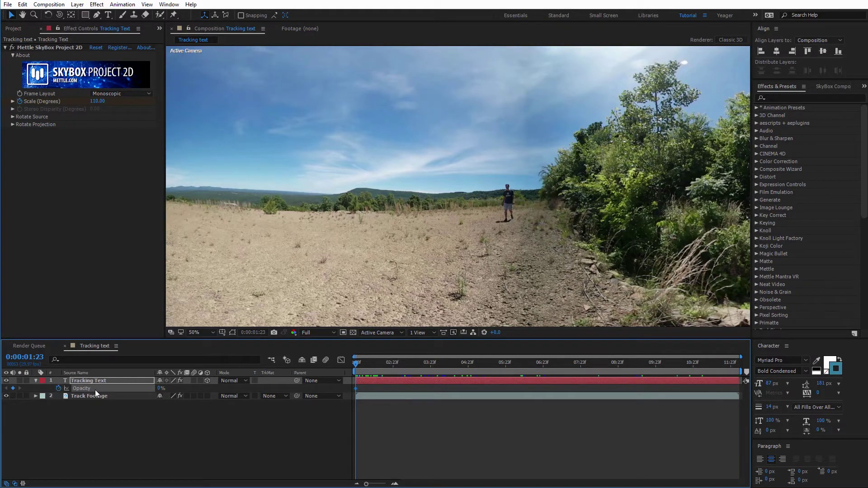
pyautogui.hotkey('shift', 'pagedown')
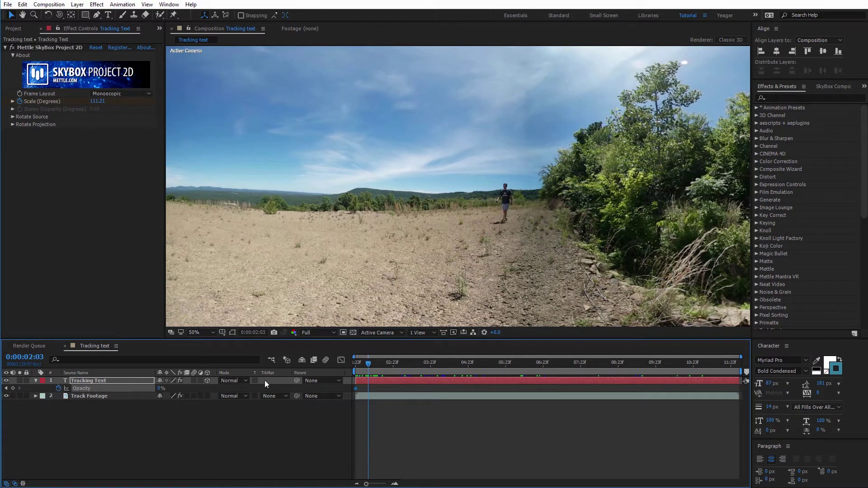
pyautogui.moveTo(161, 389); pyautogui.dragTo(246, 390)
# Fade the text out by keyframing its opacity from 100% at 0:00:11:19 to 0% at 0:00:11:29.
pyautogui.moveTo(368, 363)
pyautogui.mouseDown()
pyautogui.moveTo(345, 372)
pyautogui.moveTo(373, 364)
pyautogui.mouseUp()
pyautogui.moveTo(721, 364); pyautogui.dragTo(742, 365)
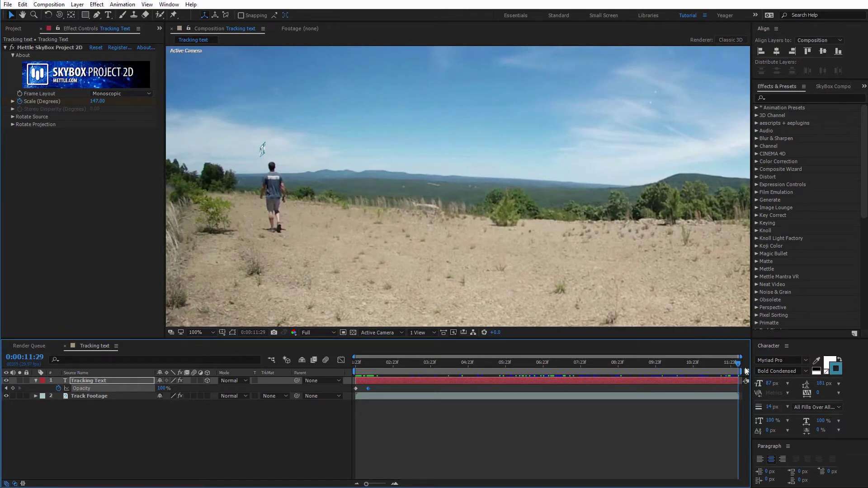
pyautogui.hotkey('shift', 'pageup')
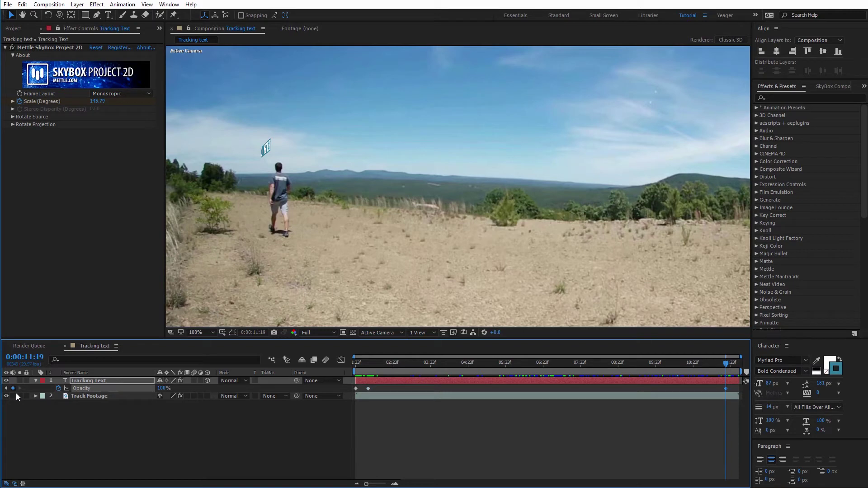
pyautogui.moveTo(726, 363); pyautogui.dragTo(739, 362)
pyautogui.click(164, 388)
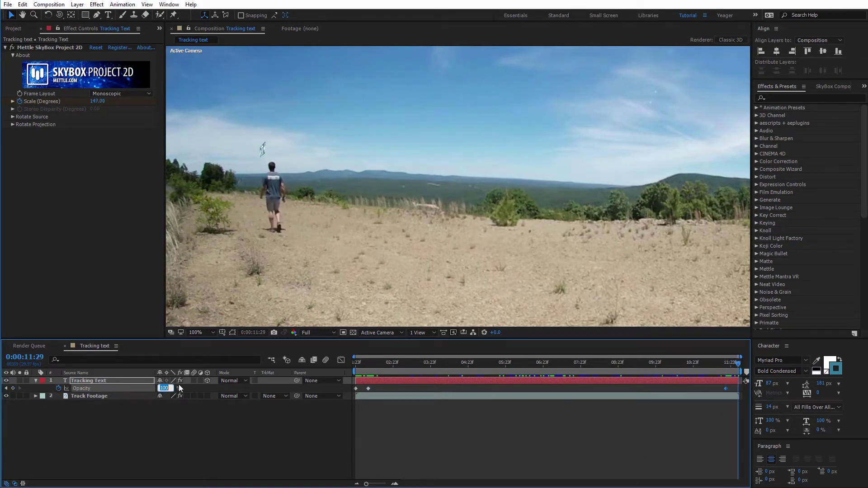
pyautogui.write('0')
pyautogui.press('Return')
# Check the text near the end of the walk and shift both fade-out opacity keyframes earlier in time.
pyautogui.moveTo(739, 362); pyautogui.dragTo(705, 365)
pyautogui.scroll(2, 273, 156)
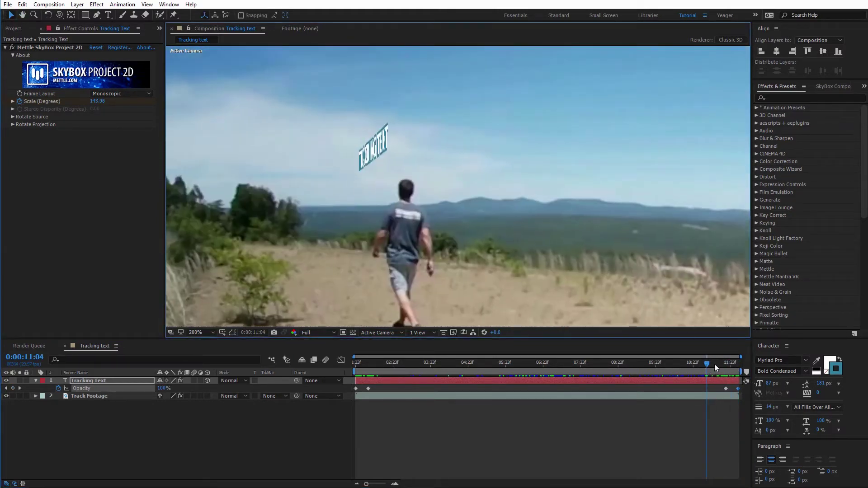
pyautogui.moveTo(714, 364); pyautogui.dragTo(677, 371)
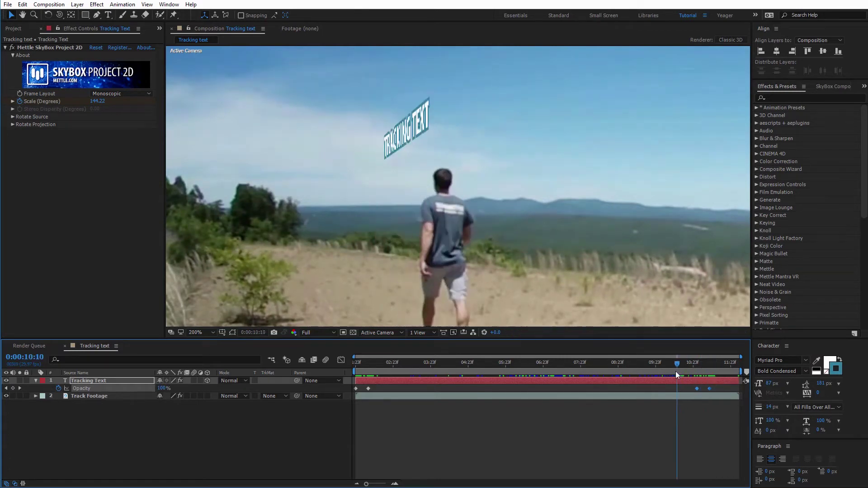
pyautogui.scroll(-2, 469, 174)
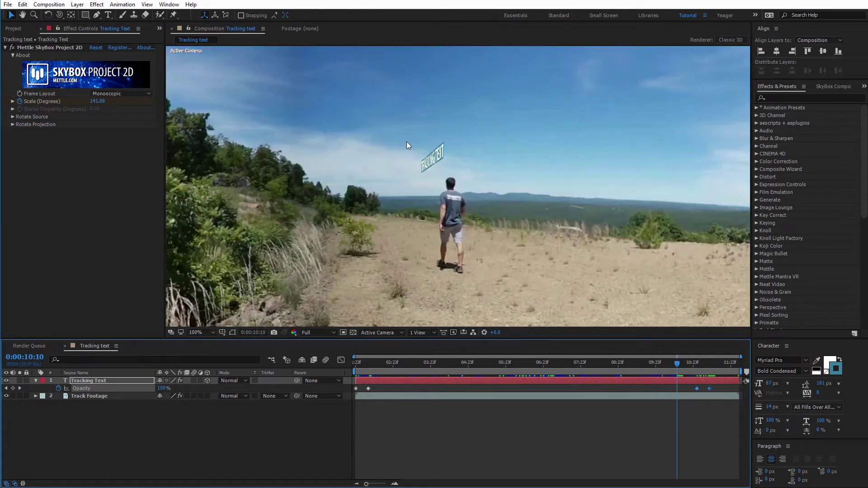
pyautogui.scroll(-1, 562, 196)
pyautogui.moveTo(605, 362); pyautogui.dragTo(531, 365)
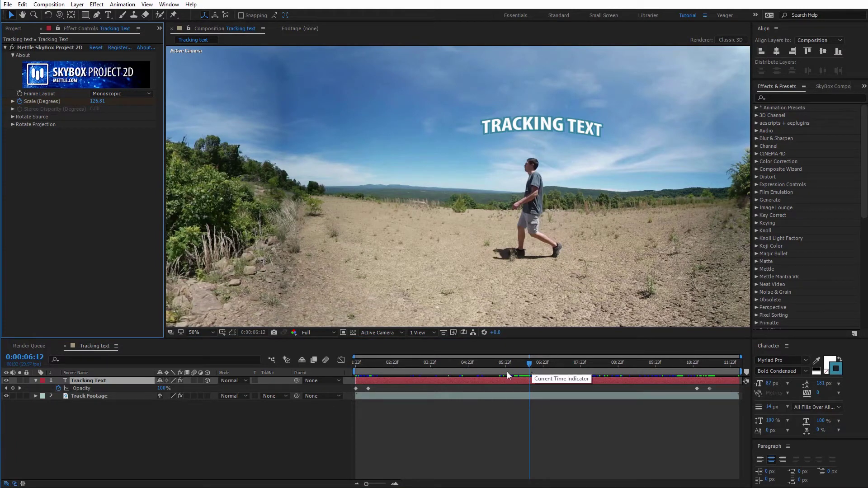
# Apply a Bevel Alpha effect with an edge thickness of 2.10 to the text layer and preview it over the footage.
pyautogui.click(97, 4)
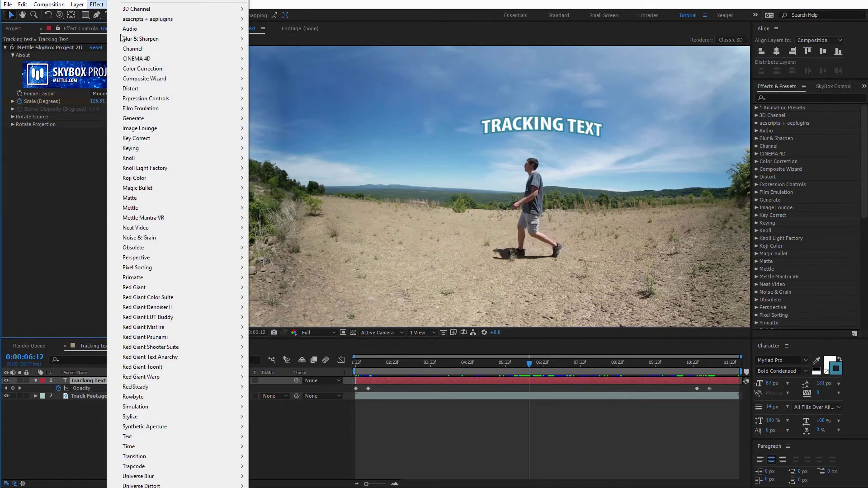
pyautogui.moveTo(167, 258)
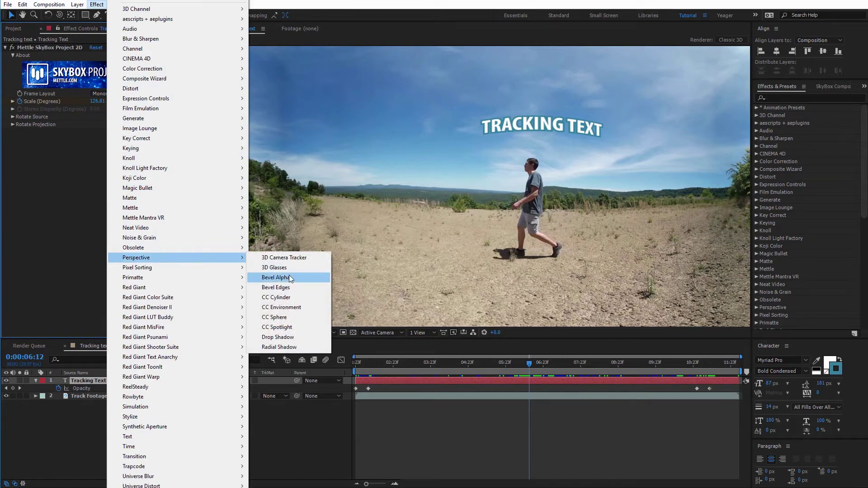
pyautogui.click(289, 277)
pyautogui.press('.')
pyautogui.moveTo(590, 126); pyautogui.dragTo(458, 180)
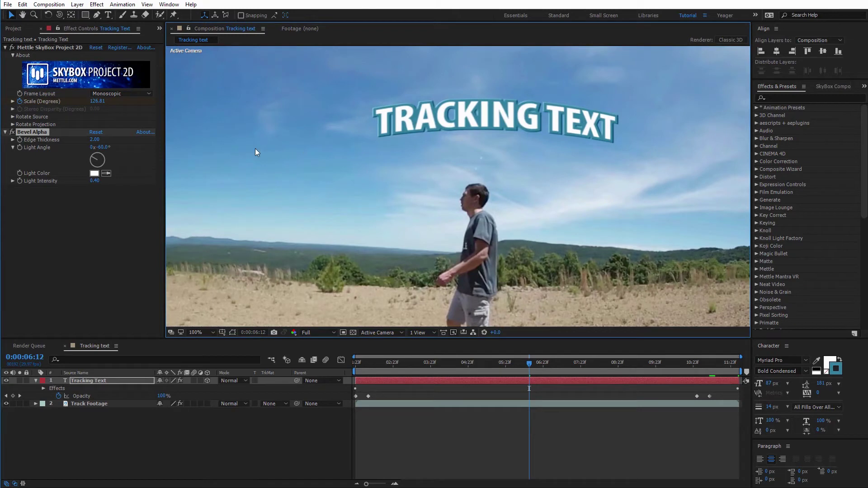
pyautogui.moveTo(95, 139); pyautogui.dragTo(105, 140)
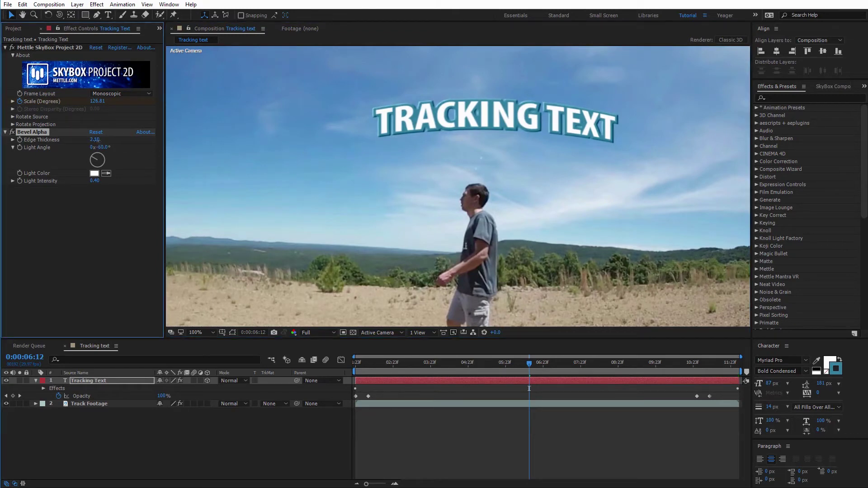
pyautogui.press('space')
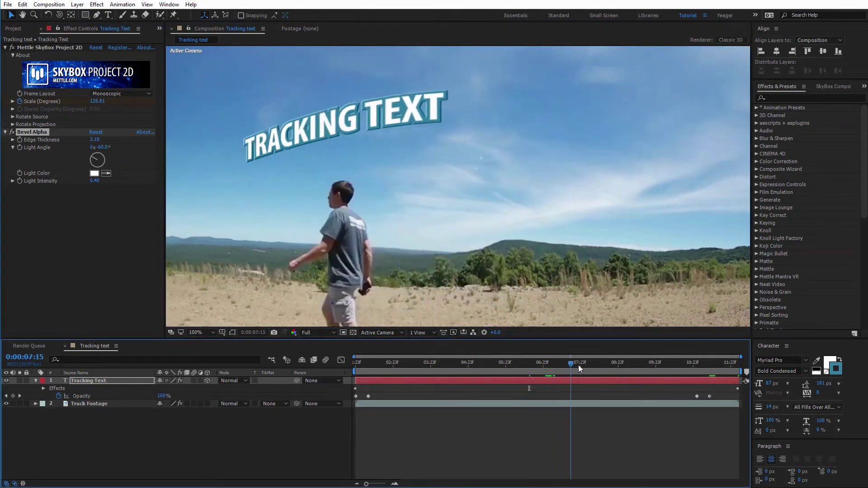
pyautogui.moveTo(612, 369); pyautogui.dragTo(520, 365)
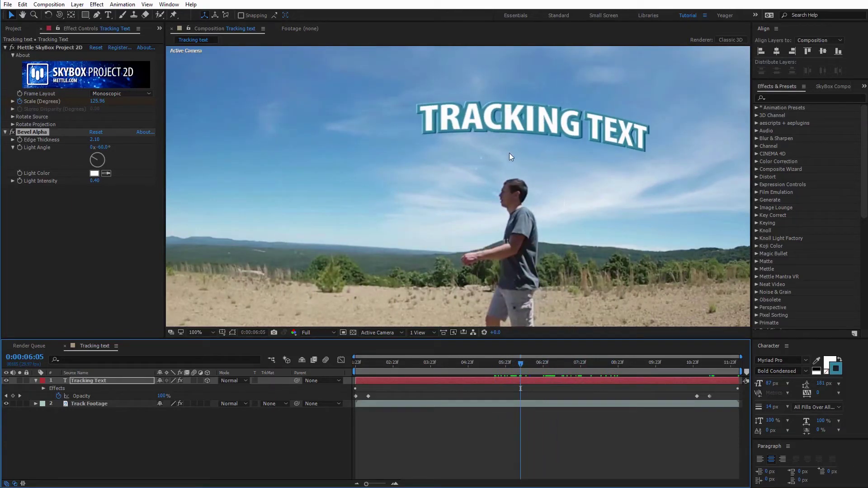
pyautogui.scroll(-2, 511, 213)
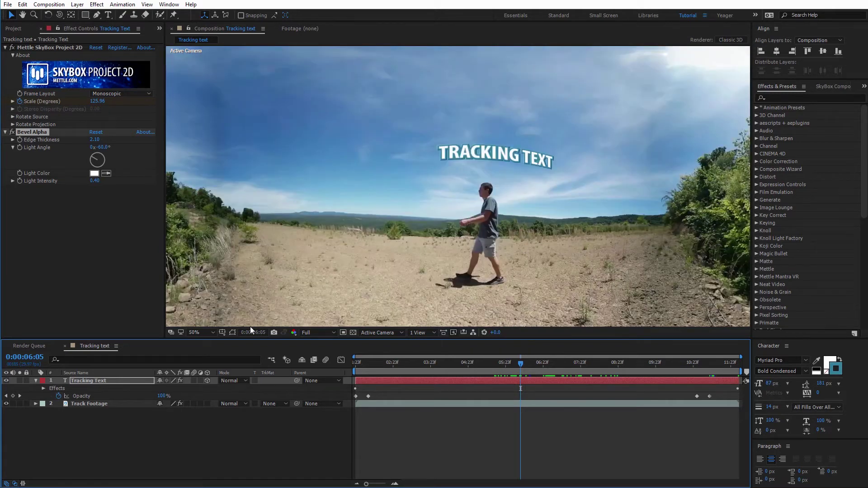
# Pre-compose the Tracking Text layer into a new composition named Text, moving all attributes into it.
pyautogui.moveTo(378, 366)
pyautogui.mouseDown()
pyautogui.moveTo(346, 372)
pyautogui.moveTo(368, 366)
pyautogui.mouseUp()
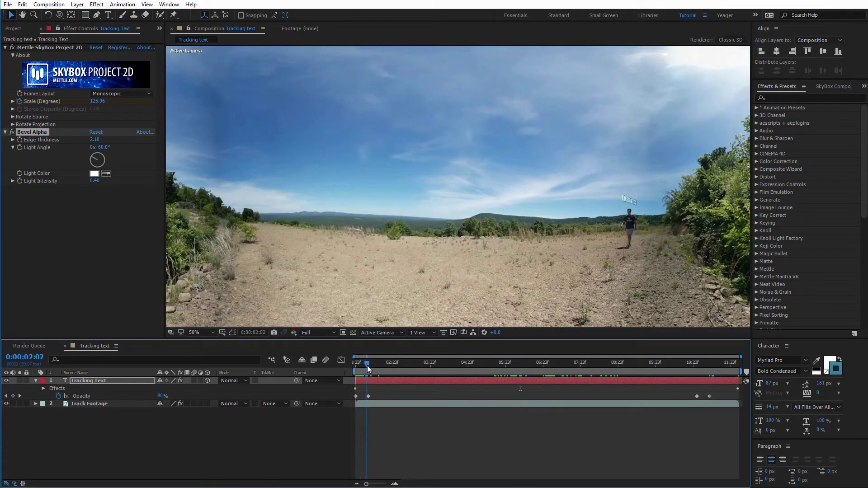
pyautogui.click(77, 383)
pyautogui.click(77, 4)
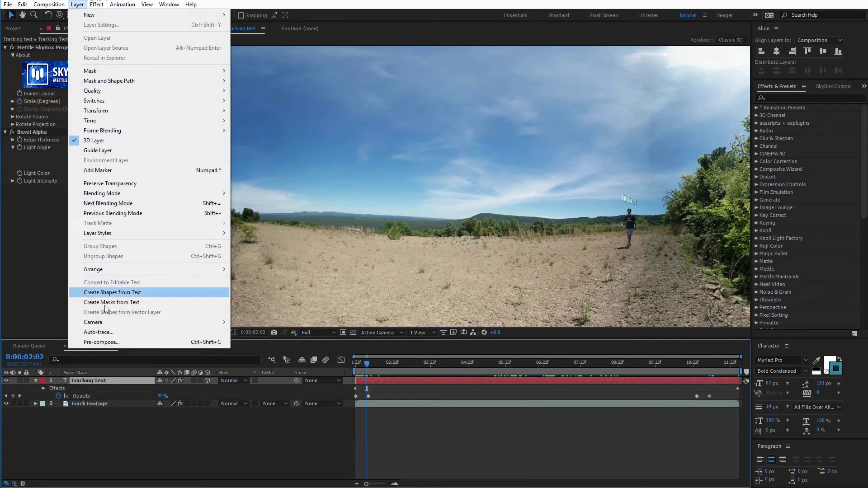
pyautogui.click(103, 341)
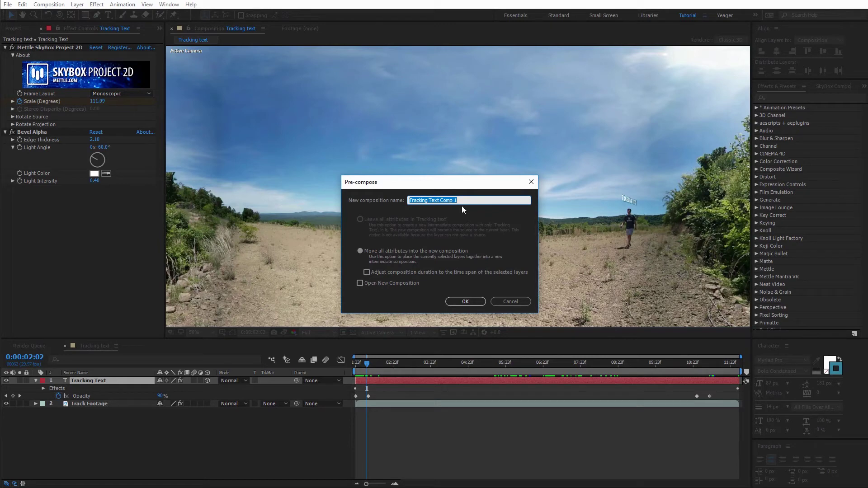
pyautogui.write('Text')
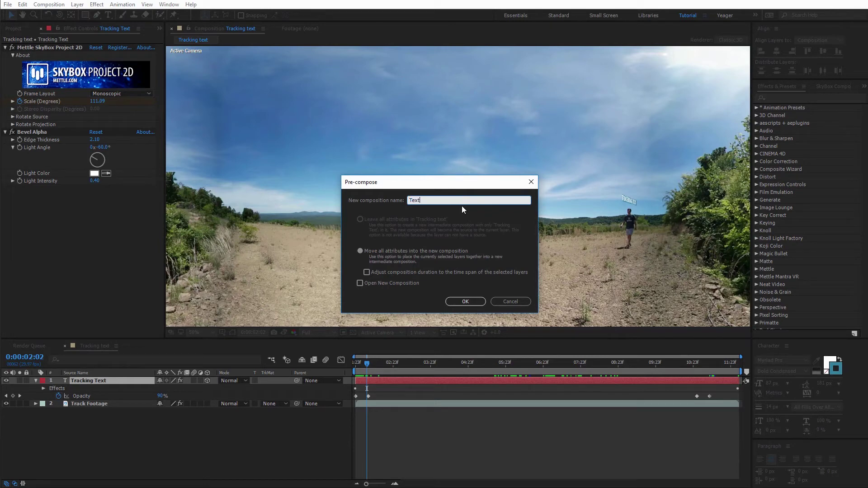
pyautogui.click(471, 301)
# Apply the Mettle SkyBox Blur effect to the pre-composed Text layer.
pyautogui.click(370, 365)
pyautogui.moveTo(367, 360)
pyautogui.mouseDown()
pyautogui.moveTo(346, 372)
pyautogui.moveTo(369, 367)
pyautogui.mouseUp()
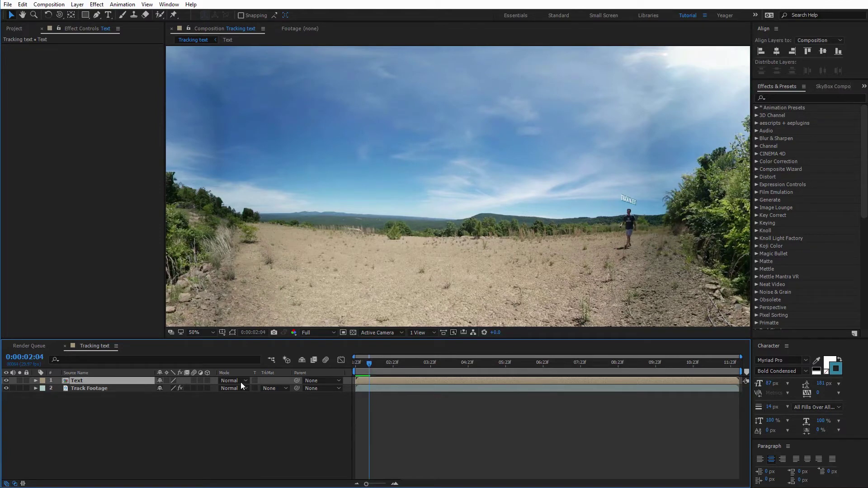
pyautogui.click(96, 4)
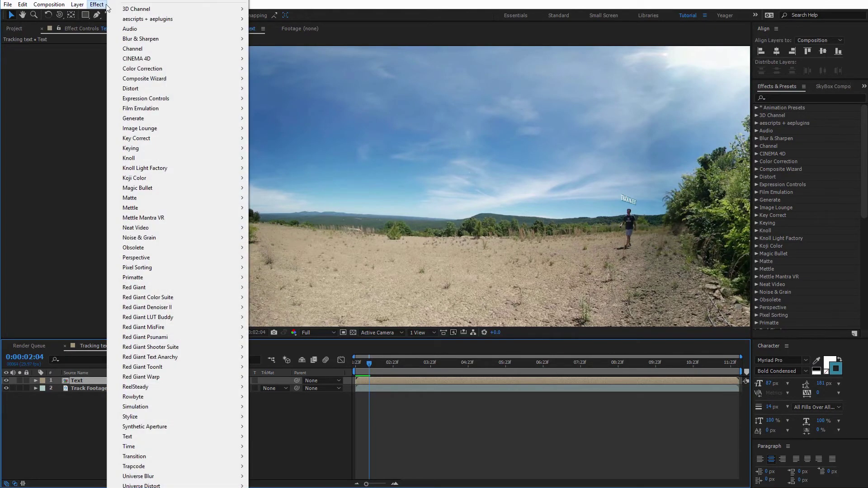
pyautogui.moveTo(149, 207)
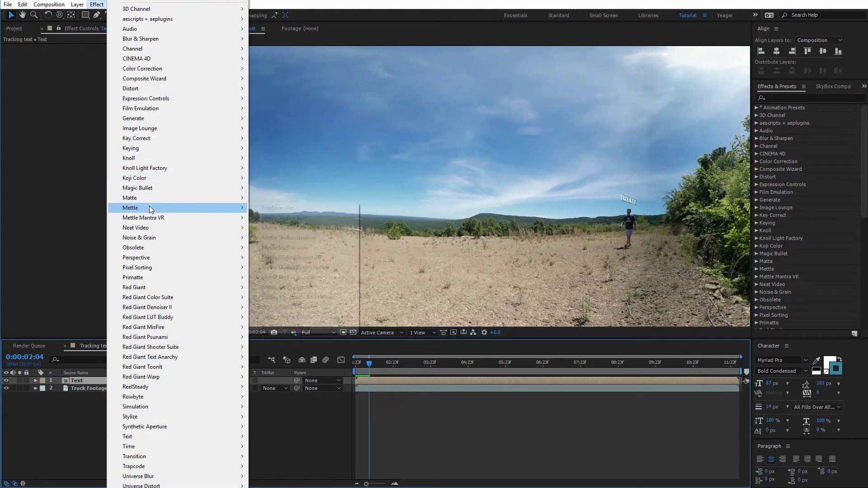
pyautogui.click(292, 217)
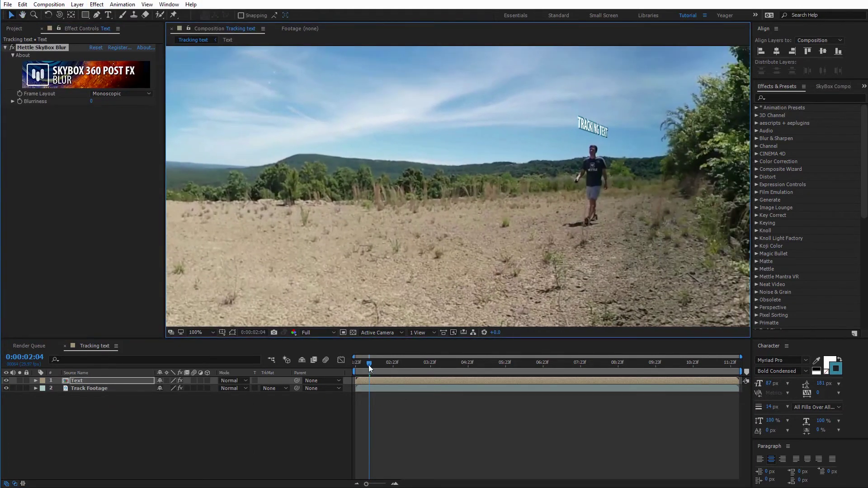
# Start keyframing the SkyBox Blur's blurriness at 0:00:01:23 with a value of 20.
pyautogui.moveTo(369, 365); pyautogui.dragTo(346, 371)
pyautogui.click(20, 101)
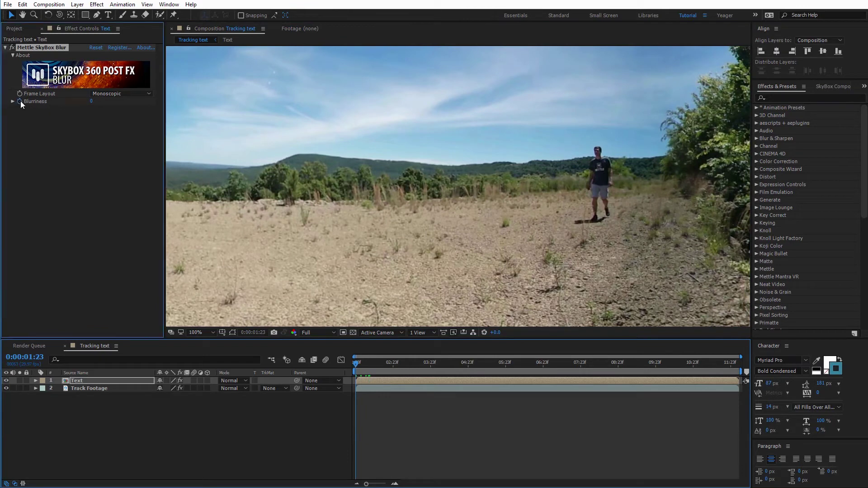
pyautogui.click(91, 101)
pyautogui.write('10')
pyautogui.press('Return')
pyautogui.click(92, 101)
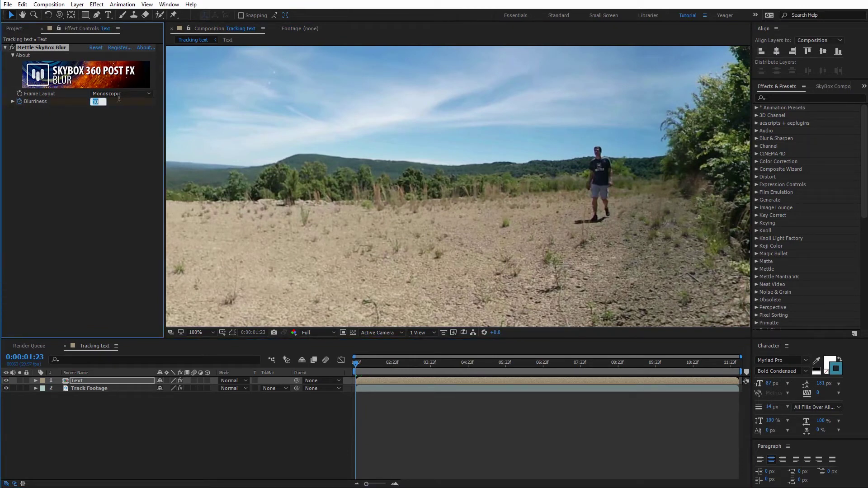
pyautogui.write('20')
pyautogui.press('Return')
# Keyframe the blurriness to 0 at 0:00:02:03 so the text comes into focus as it fades in.
pyautogui.press('space')
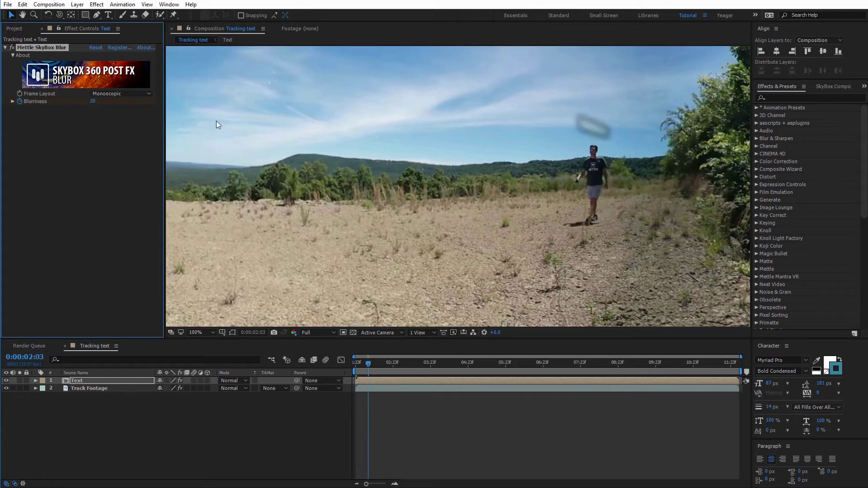
pyautogui.click(93, 101)
pyautogui.write('0')
pyautogui.press('Return')
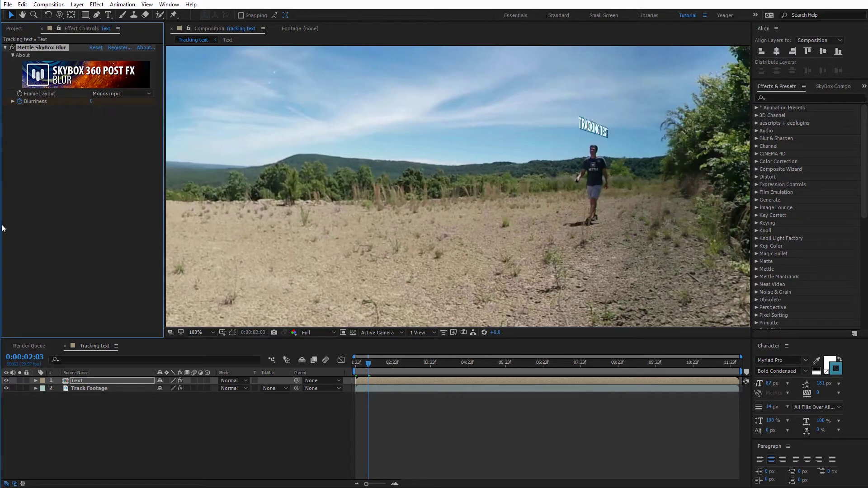
# Review the text's blurred fade-in over the walking man up to about 0:00:02:18.
pyautogui.moveTo(368, 366); pyautogui.dragTo(387, 370)
pyautogui.press(',')
pyautogui.moveTo(576, 186); pyautogui.dragTo(671, 167)
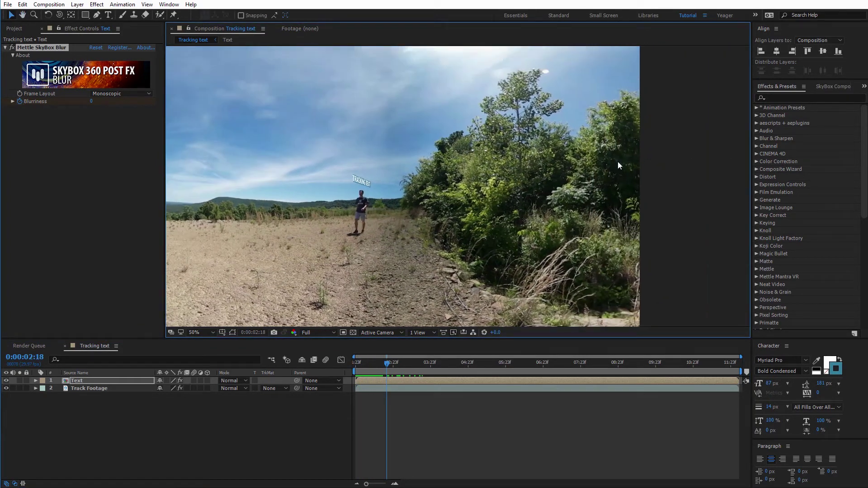
pyautogui.moveTo(360, 248); pyautogui.dragTo(440, 207)
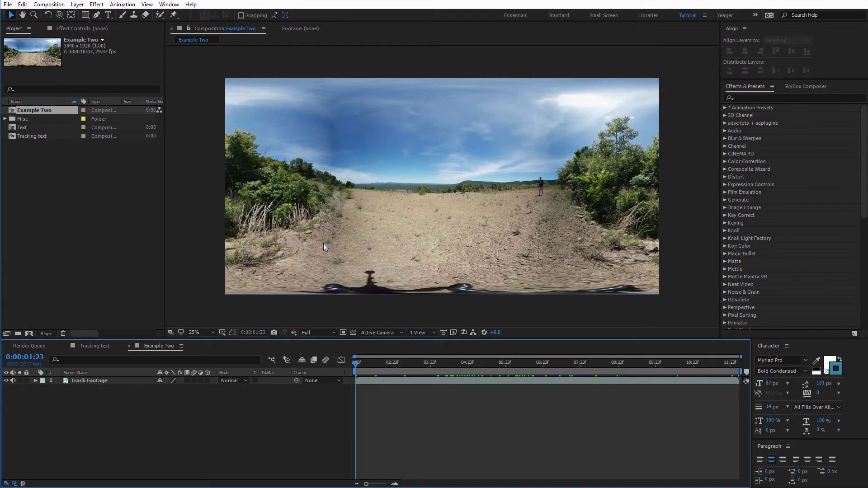
# Add a SkyBox 3D edit for the Example Two composition with a comp width of 3840, a centered camera and the 3D plugins option enabled.
pyautogui.click(804, 85)
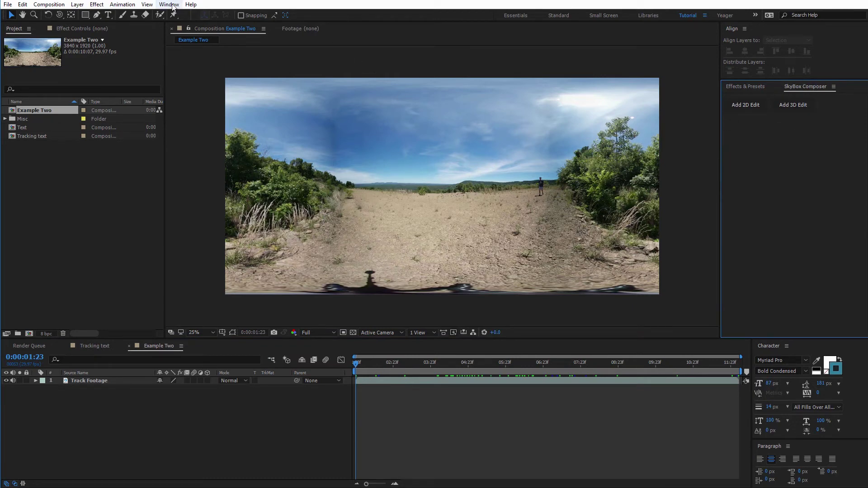
pyautogui.click(793, 106)
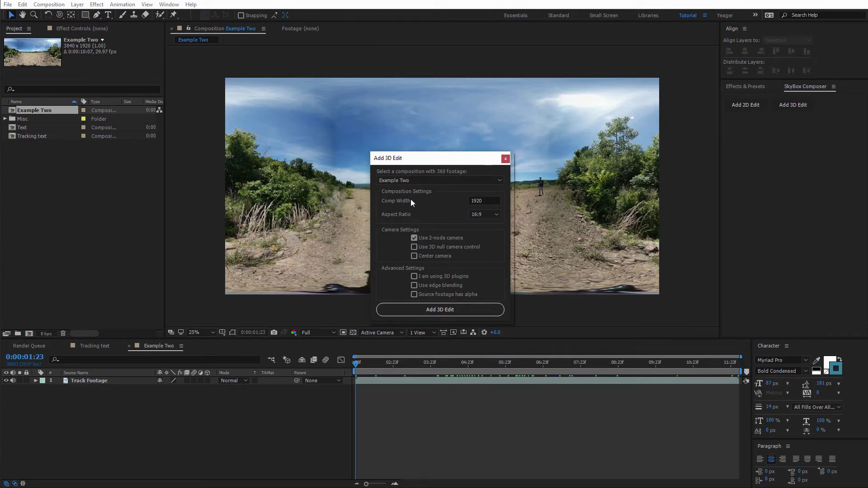
pyautogui.click(475, 201)
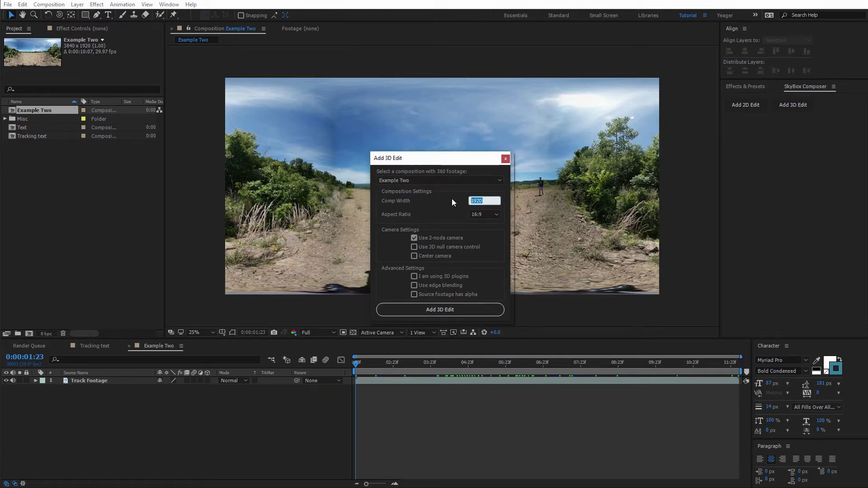
pyautogui.write('3')
pyautogui.click(416, 256)
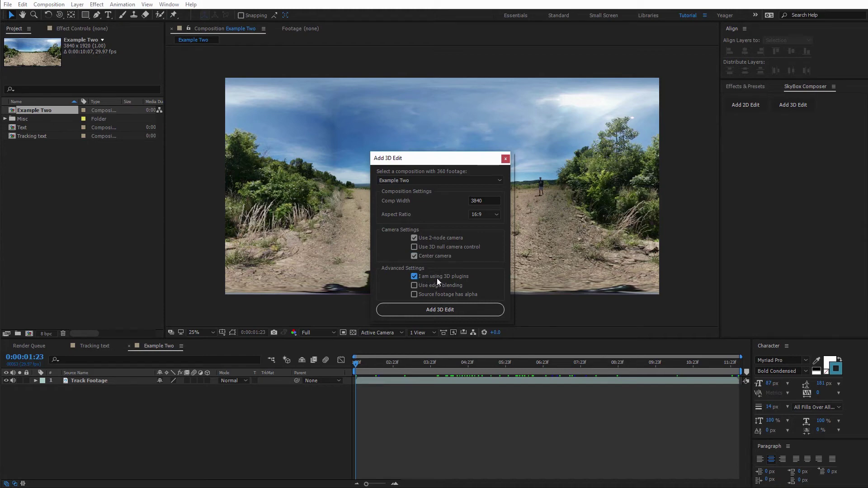
pyautogui.click(442, 311)
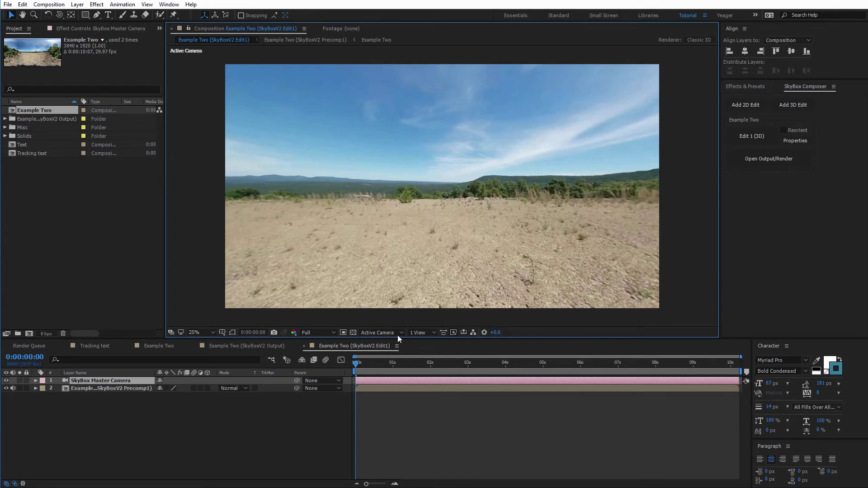
# Go to 0:00:05:00 and add the Mettle logo PNG from the Misc folder as the top layer of the 3D edit composition.
pyautogui.moveTo(362, 364); pyautogui.dragTo(542, 370)
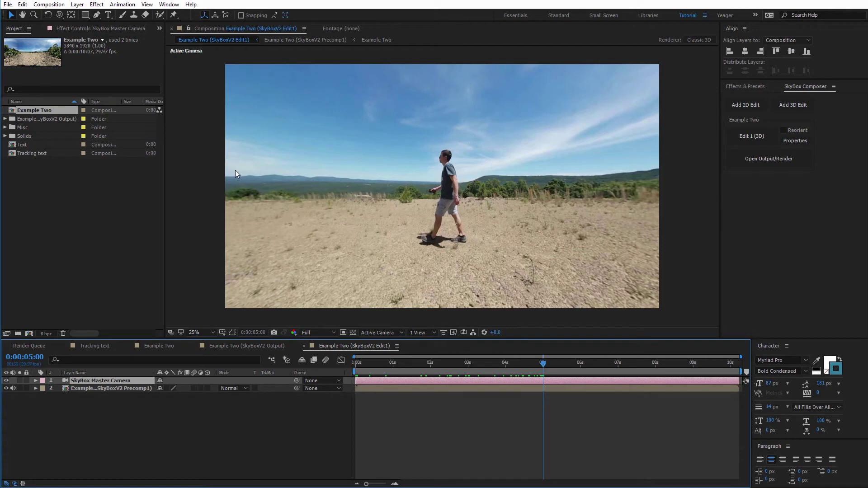
pyautogui.click(6, 128)
pyautogui.moveTo(40, 136); pyautogui.dragTo(105, 379)
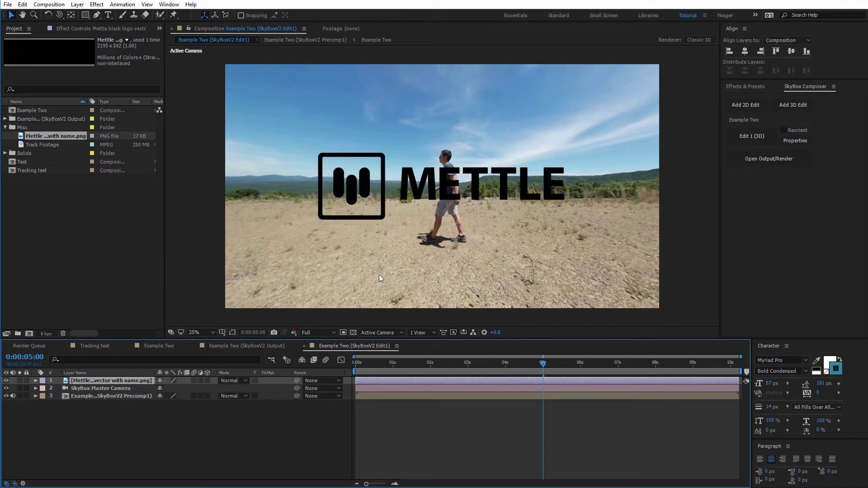
# Make the Mettle logo layer 3D and push it back to a Z position of 896.
pyautogui.click(207, 380)
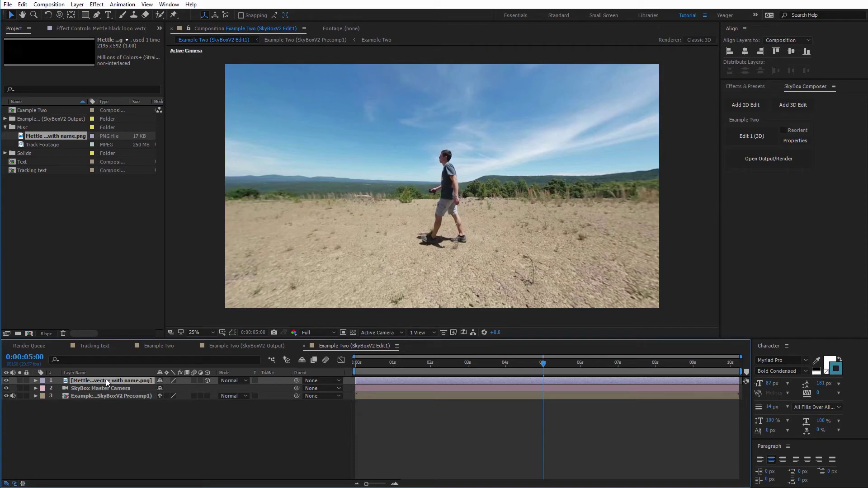
pyautogui.press('p')
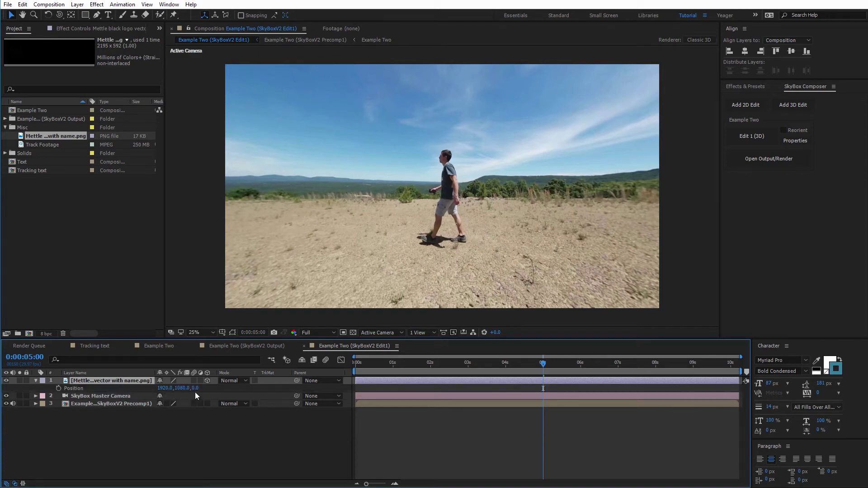
pyautogui.moveTo(195, 388); pyautogui.dragTo(601, 391)
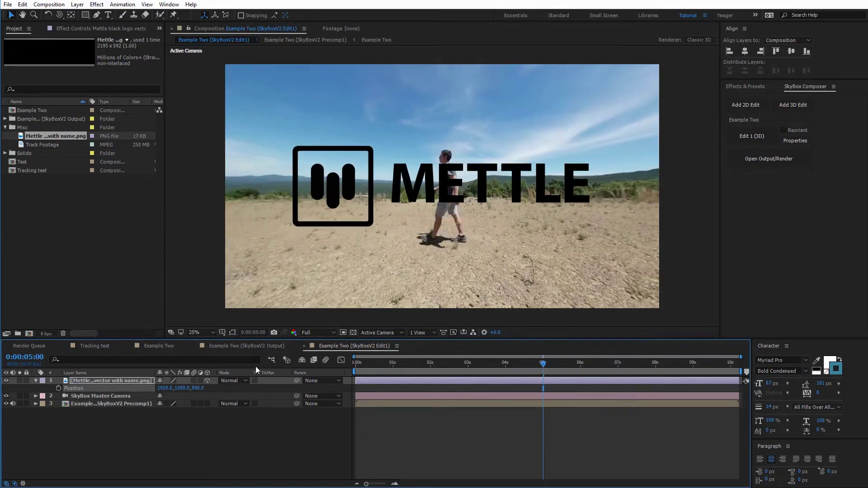
# Set the Mettle logo layer's scale to 67%.
pyautogui.press('s')
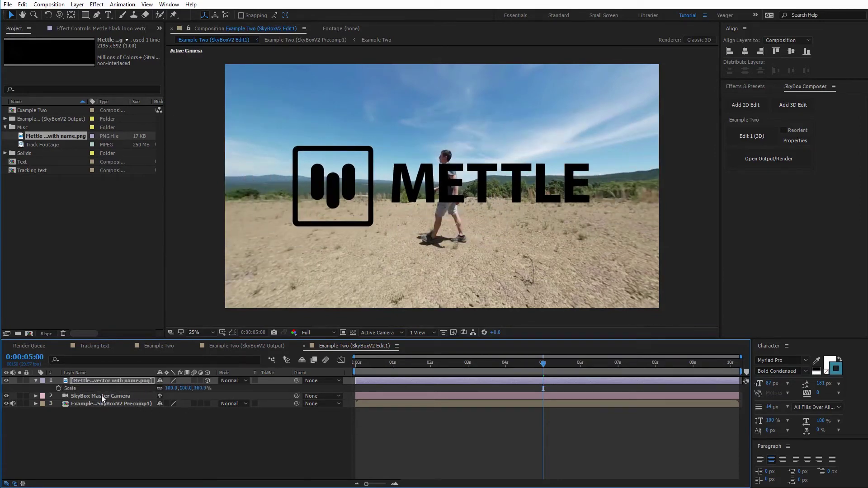
pyautogui.click(186, 389)
pyautogui.write('67')
pyautogui.press('Return')
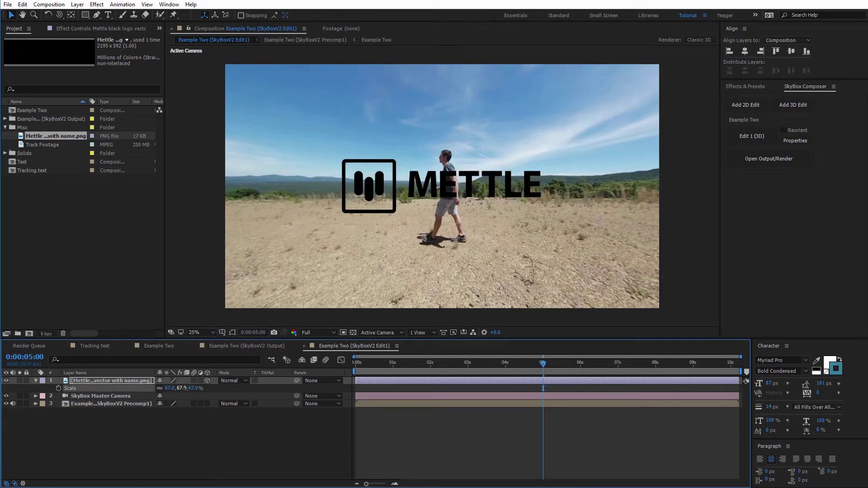
# Bring the logo forward to Z position 536 and scale it down to less than half its current size.
pyautogui.press('p')
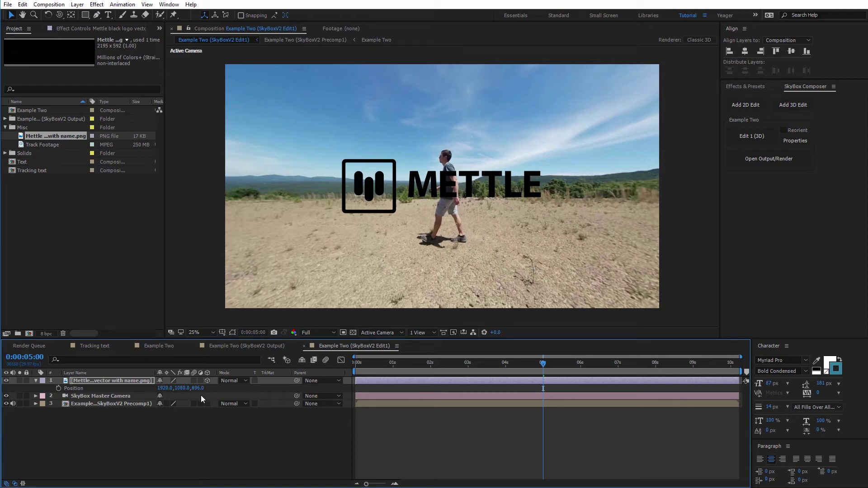
pyautogui.moveTo(198, 388); pyautogui.dragTo(125, 417)
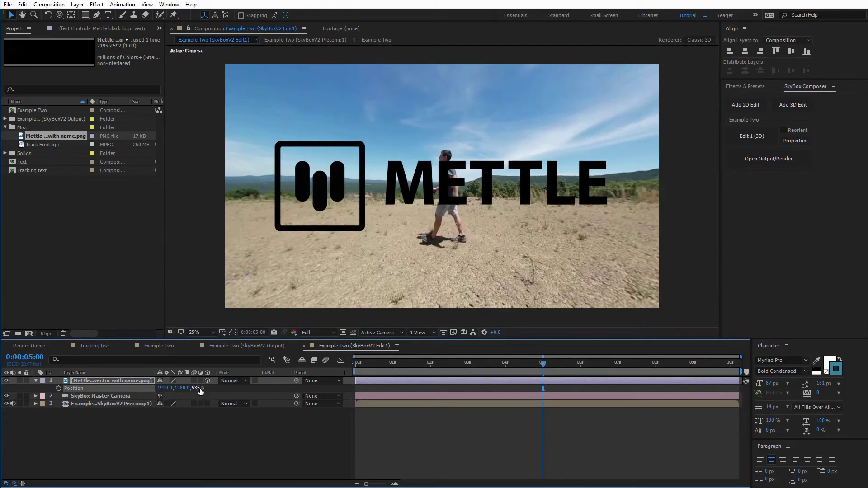
pyautogui.press('s')
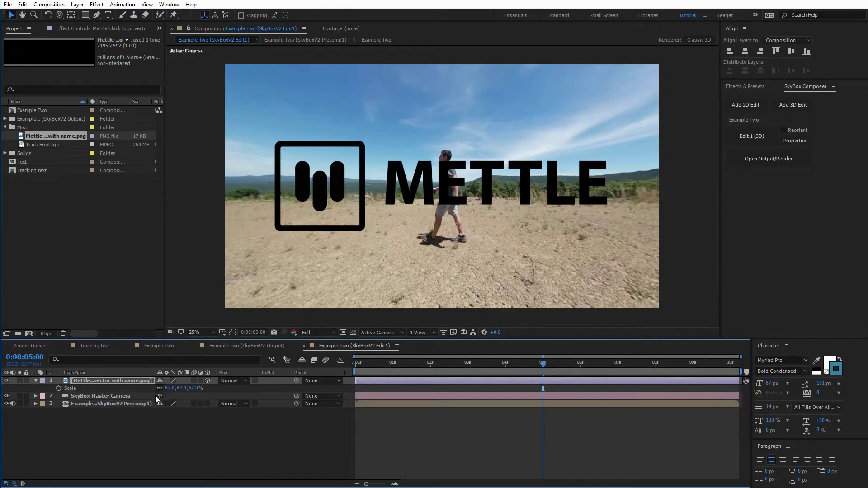
pyautogui.moveTo(189, 392); pyautogui.dragTo(180, 389)
# Raise the logo above the walking man's head by setting its Y position to 841.
pyautogui.press('p')
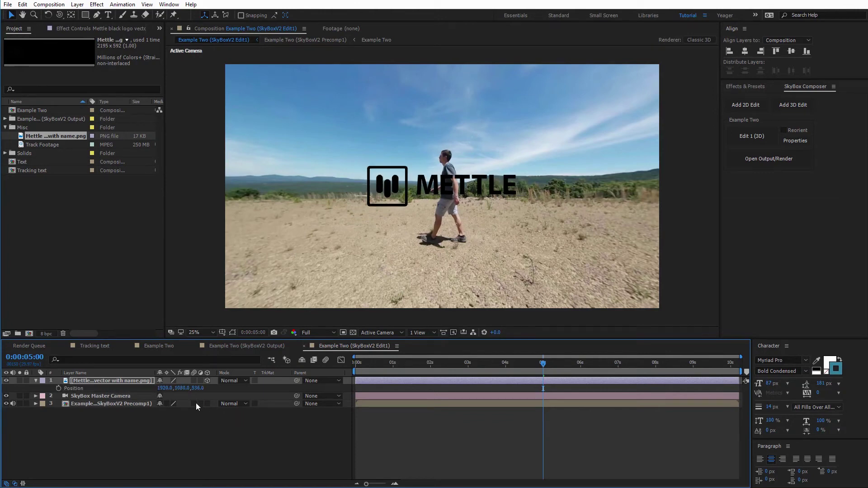
pyautogui.moveTo(184, 392); pyautogui.dragTo(142, 392)
pyautogui.moveTo(60, 393); pyautogui.dragTo(66, 396)
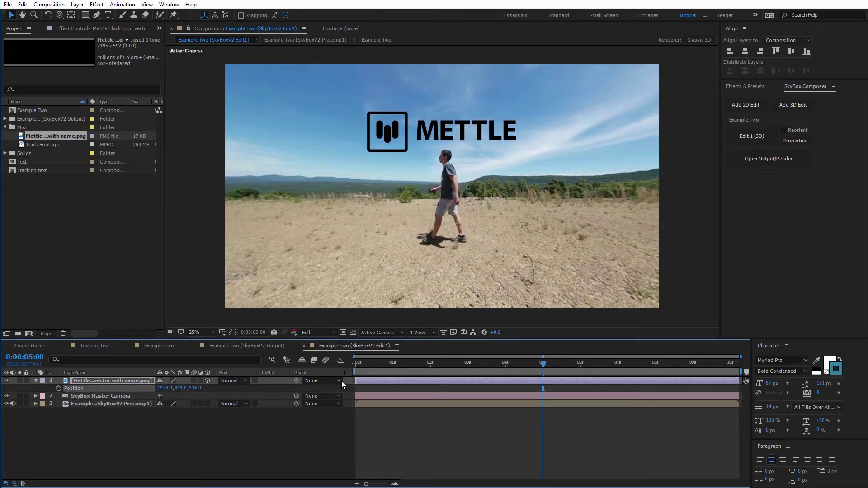
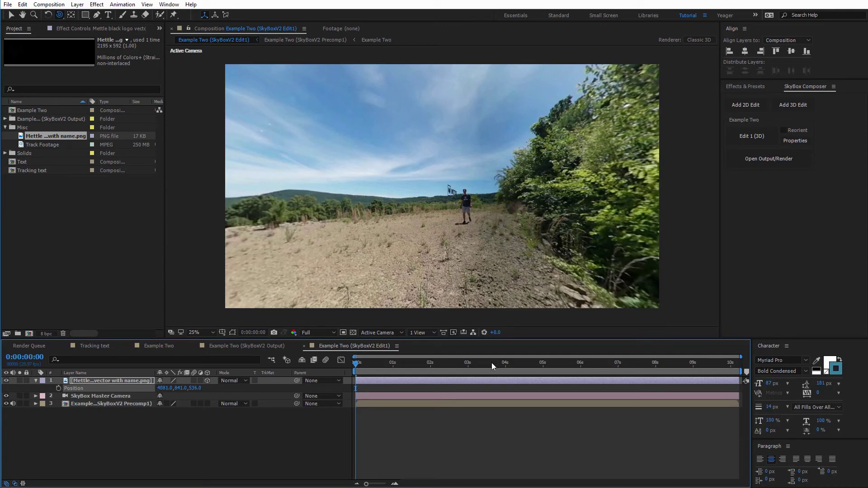
# Keyframe the logo's position at 0:00:00:00 to 4081, 668, 318 so it sits above the distant man.
pyautogui.moveTo(459, 189); pyautogui.dragTo(456, 187)
pyautogui.moveTo(152, 388); pyautogui.dragTo(118, 386)
pyautogui.moveTo(195, 388); pyautogui.dragTo(102, 401)
pyautogui.press('.')
pyautogui.press('.')
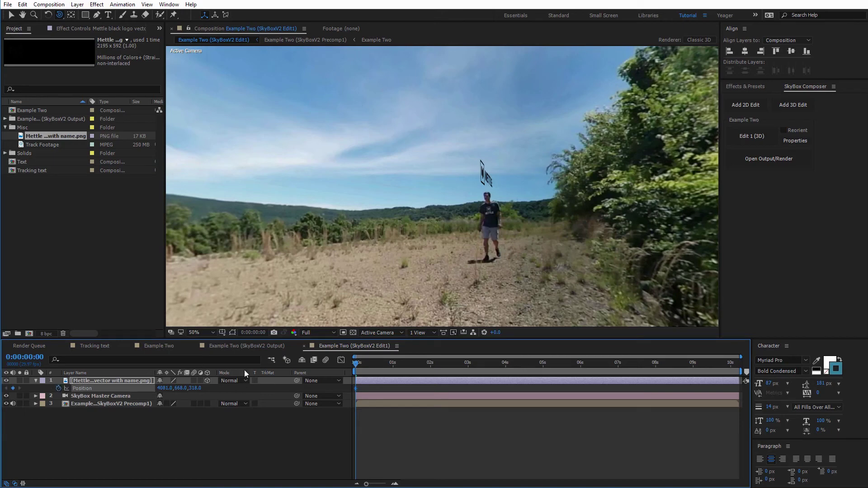
pyautogui.press(',')
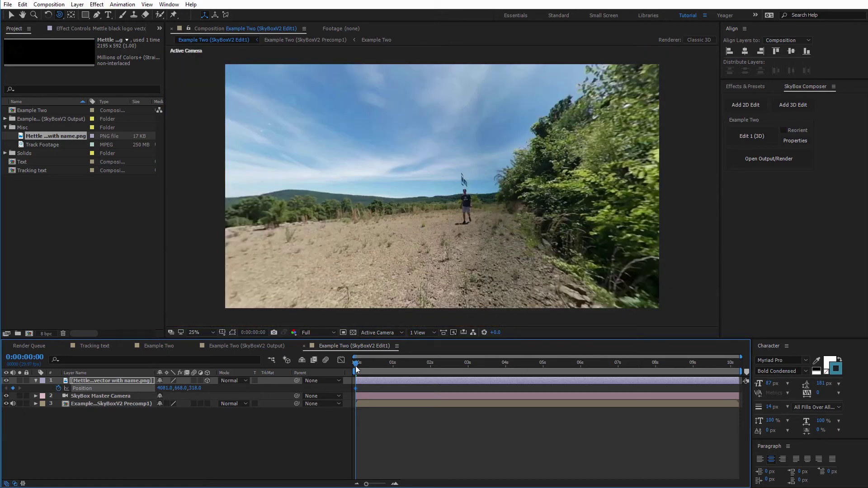
# Go to the last frame, 0:00:10:06, face the departing man and keyframe the logo's X position to -199.
pyautogui.moveTo(357, 369); pyautogui.dragTo(753, 389)
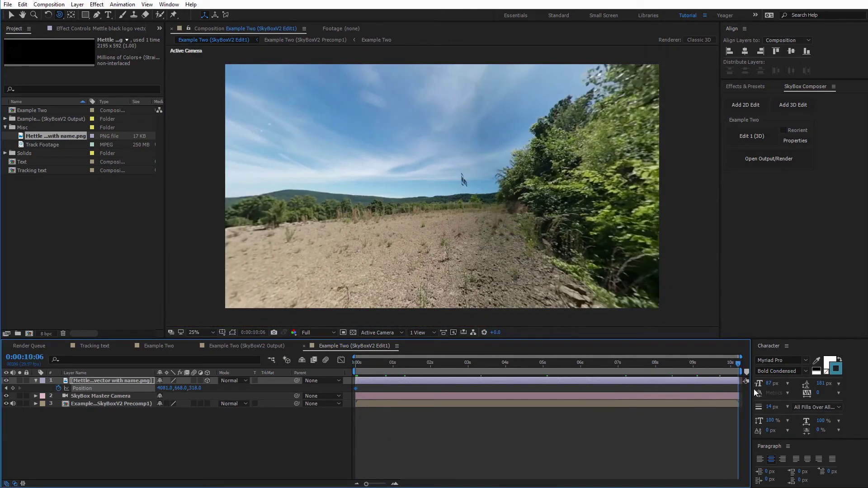
pyautogui.moveTo(363, 189); pyautogui.dragTo(412, 183)
pyautogui.click(219, 315)
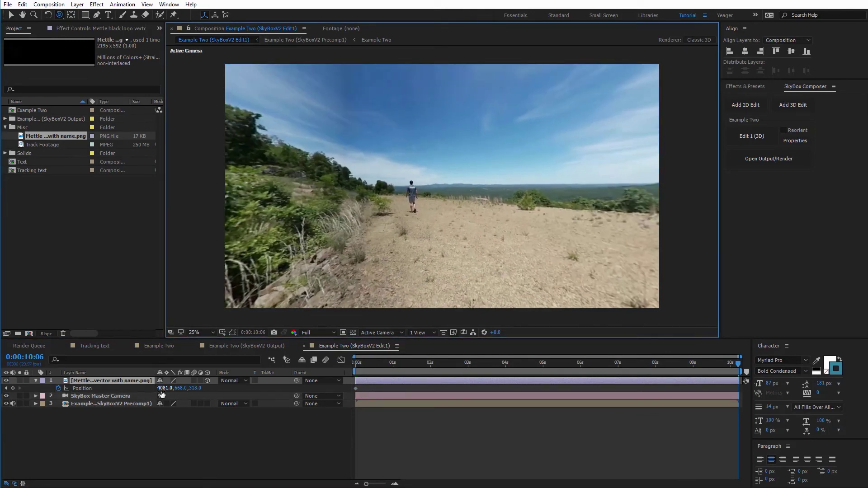
pyautogui.moveTo(159, 389); pyautogui.dragTo(151, 389)
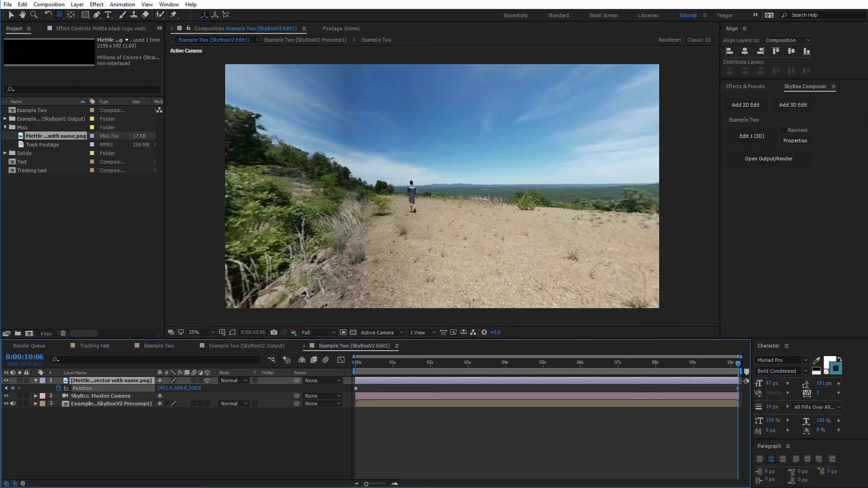
pyautogui.moveTo(87, 396); pyautogui.dragTo(1, 402)
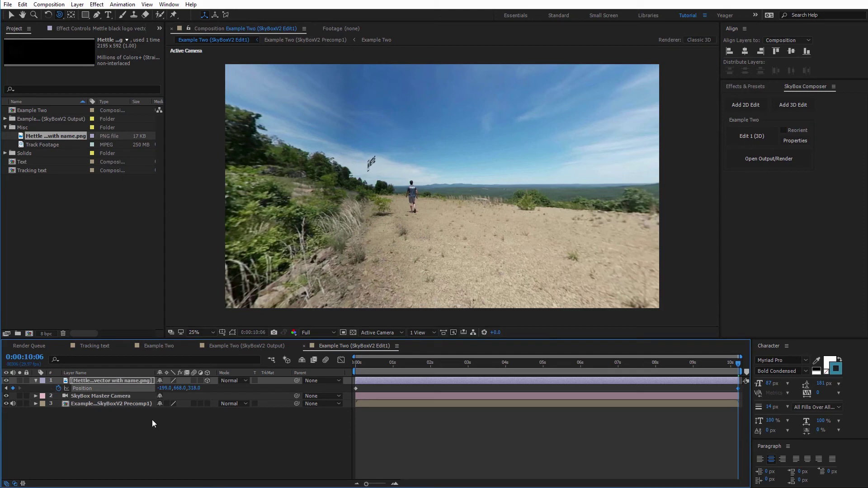
# Adjust the logo's end position keyframe to 3, 850, 767 so it sits just above the man's head.
pyautogui.moveTo(183, 392); pyautogui.dragTo(267, 385)
pyautogui.moveTo(194, 388); pyautogui.dragTo(429, 407)
pyautogui.press('.')
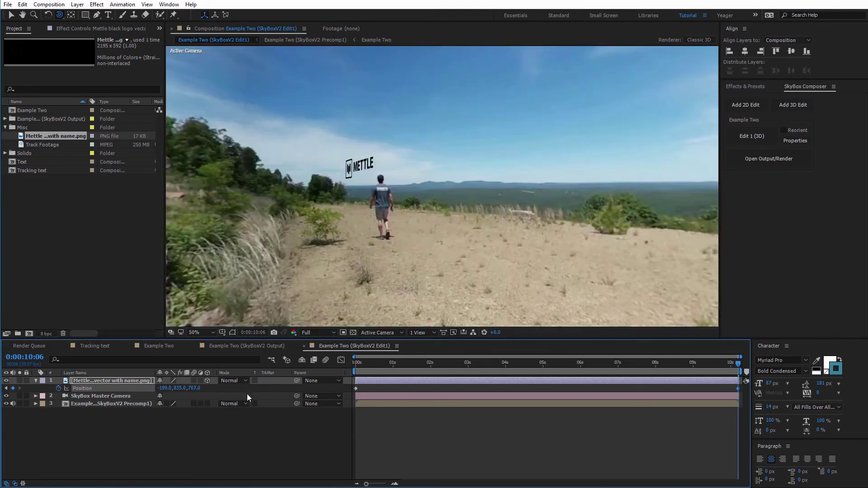
pyautogui.moveTo(171, 389); pyautogui.dragTo(195, 395)
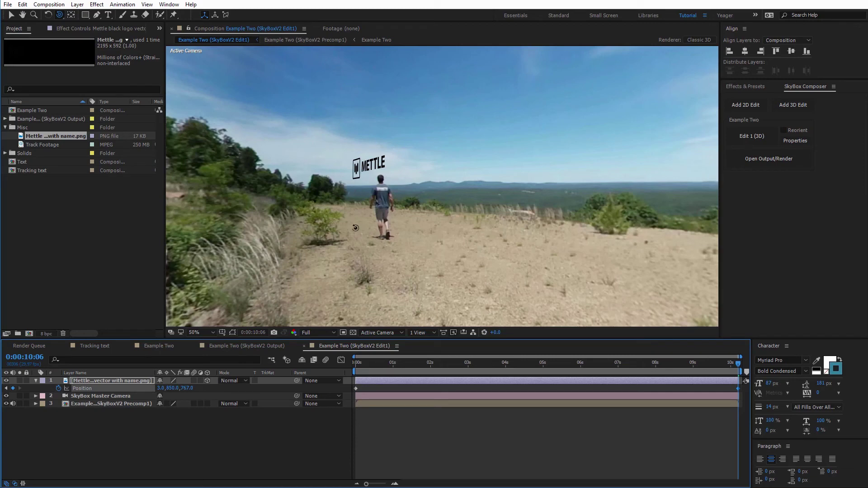
# Set the logo layer's Y rotation to 10°.
pyautogui.press('r')
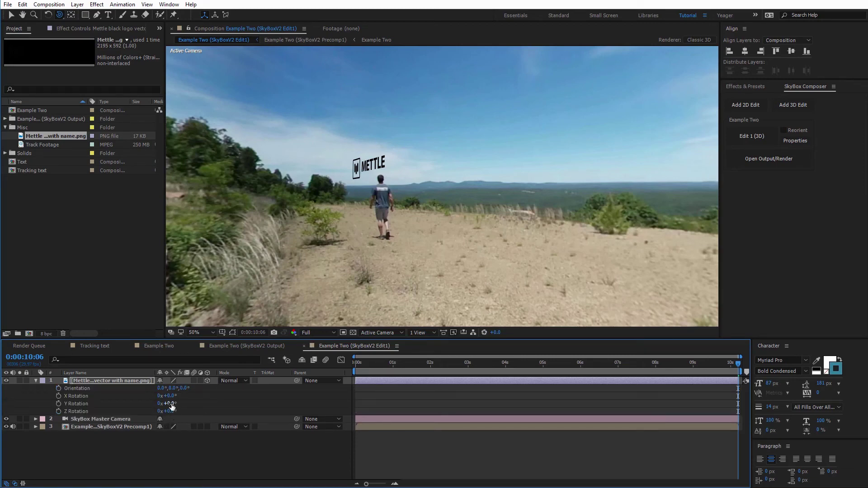
pyautogui.moveTo(172, 403); pyautogui.dragTo(176, 403)
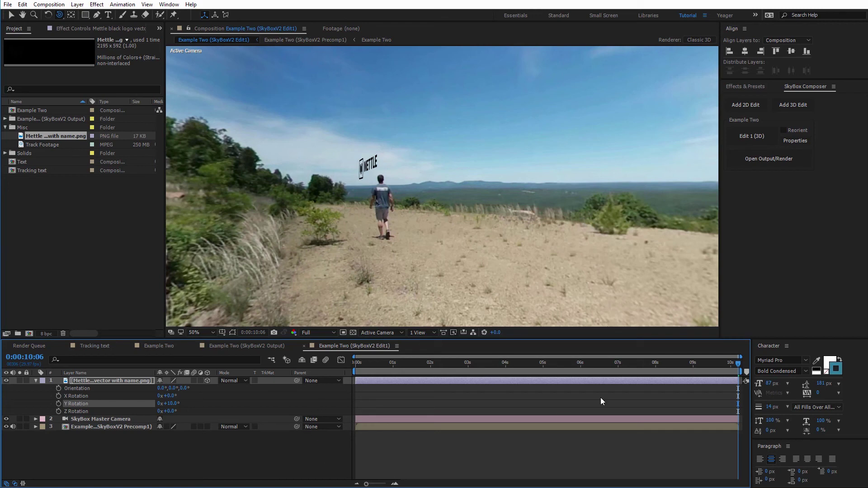
pyautogui.scroll(-2, 434, 191)
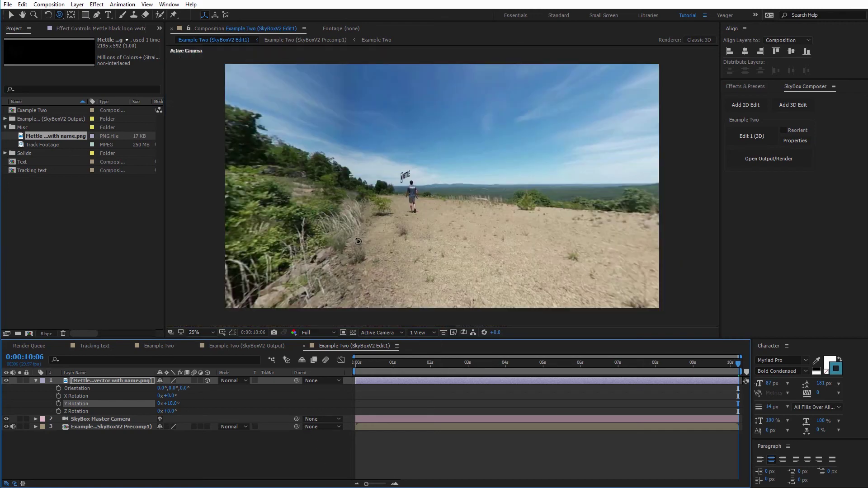
# Check the logo's path mid-walk, then refine its end position keyframe at 0:00:10:06 by moving it farther away and higher.
pyautogui.press('v')
pyautogui.moveTo(628, 365); pyautogui.dragTo(575, 365)
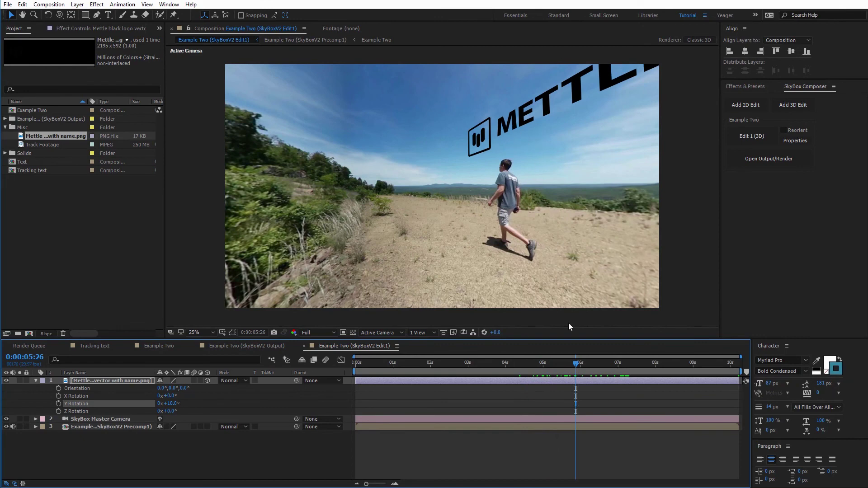
pyautogui.moveTo(691, 364); pyautogui.dragTo(747, 363)
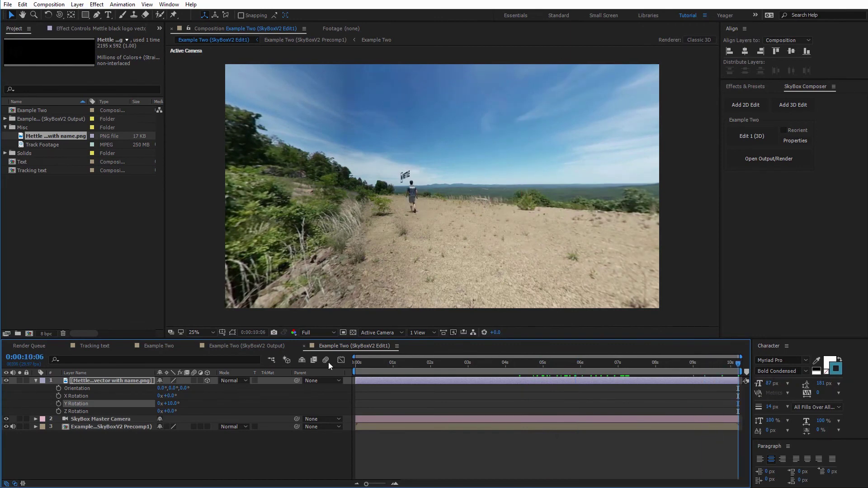
pyautogui.press('p')
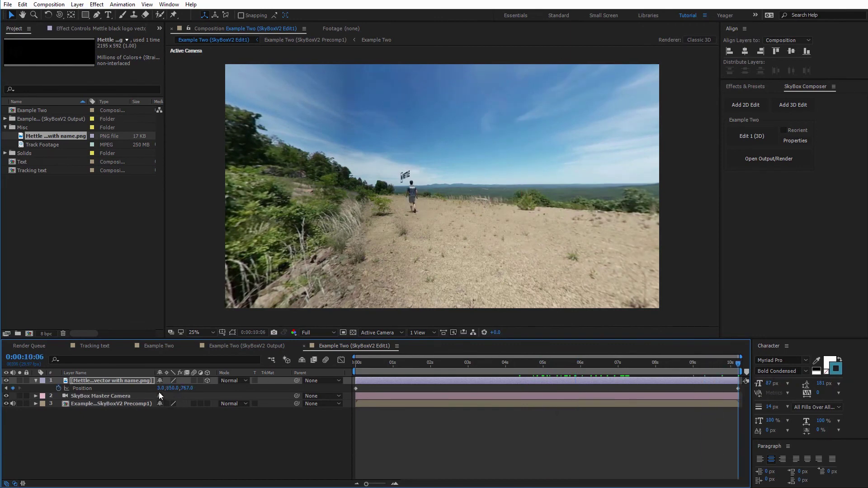
pyautogui.moveTo(159, 392); pyautogui.dragTo(48, 392)
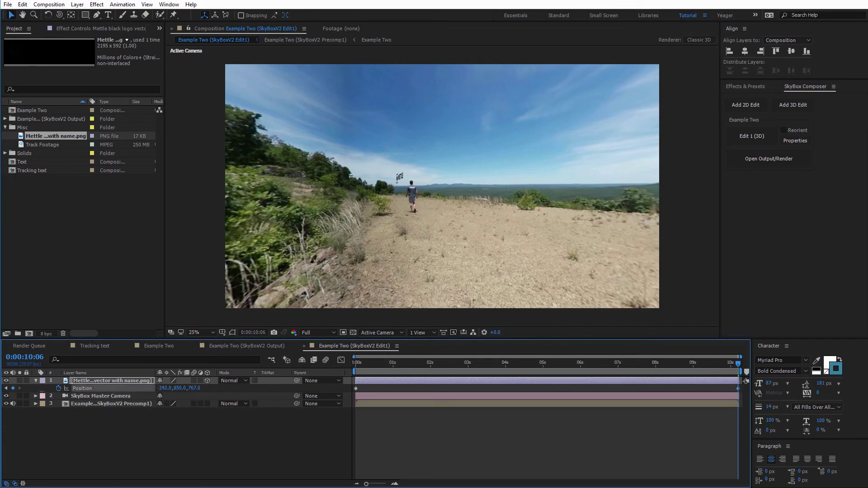
pyautogui.moveTo(181, 391); pyautogui.dragTo(246, 401)
# Preview the logo following the walking man and extend the work area back to the composition's start.
pyautogui.moveTo(718, 360); pyautogui.dragTo(534, 358)
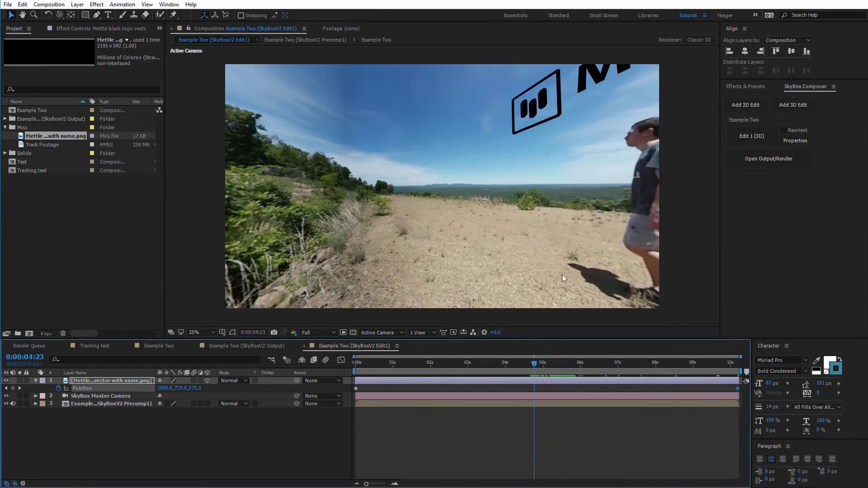
pyautogui.press('c')
pyautogui.moveTo(585, 231); pyautogui.dragTo(564, 226)
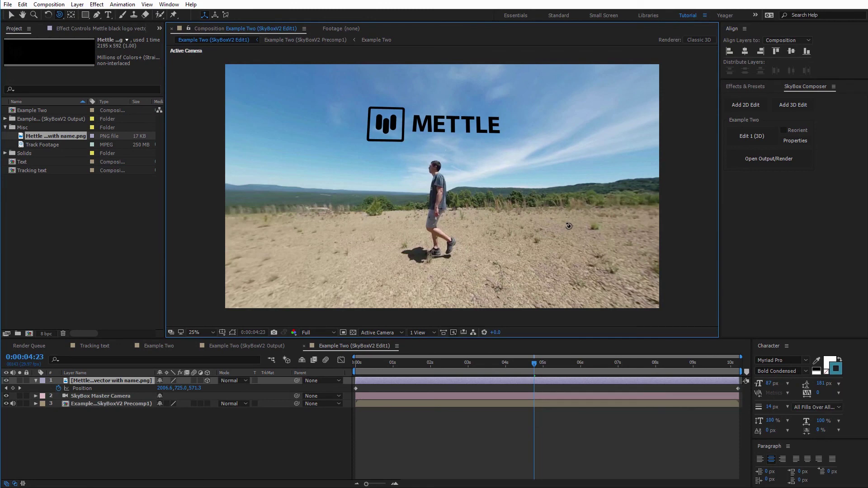
pyautogui.press('space')
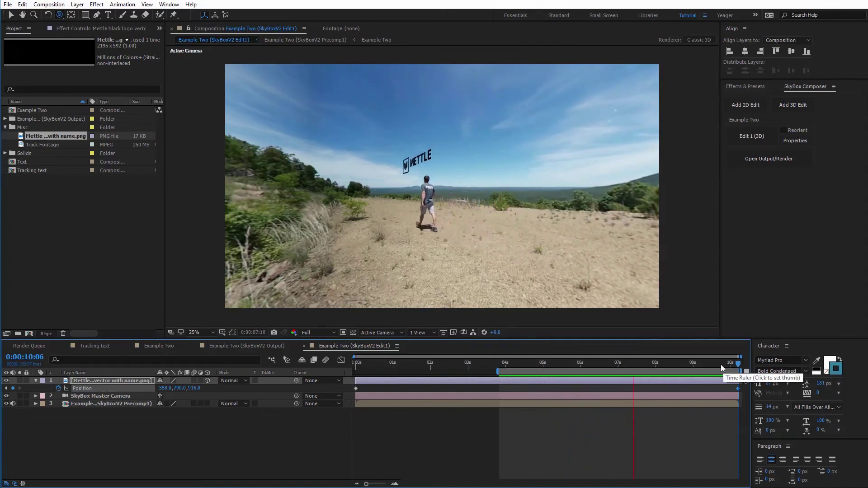
pyautogui.moveTo(600, 365)
pyautogui.mouseDown()
pyautogui.moveTo(650, 368)
pyautogui.moveTo(550, 371)
pyautogui.moveTo(629, 368)
pyautogui.moveTo(583, 367)
pyautogui.mouseUp()
pyautogui.moveTo(496, 373); pyautogui.dragTo(355, 372)
# Review the logo's placement over the man between about 0:00:06:12 and 0:00:08:15, turning the view to follow him.
pyautogui.moveTo(517, 365); pyautogui.dragTo(595, 371)
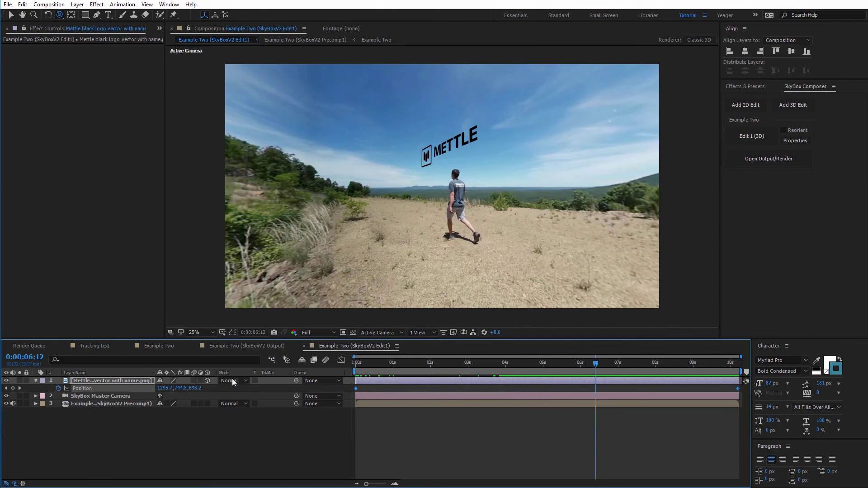
pyautogui.moveTo(538, 371); pyautogui.dragTo(605, 375)
pyautogui.moveTo(520, 272); pyautogui.dragTo(448, 272)
pyautogui.moveTo(525, 250); pyautogui.dragTo(452, 253)
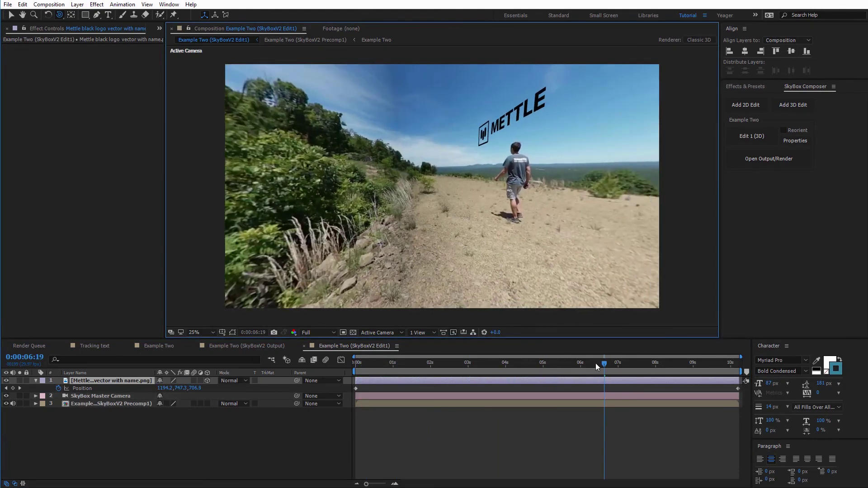
pyautogui.moveTo(596, 362); pyautogui.dragTo(674, 363)
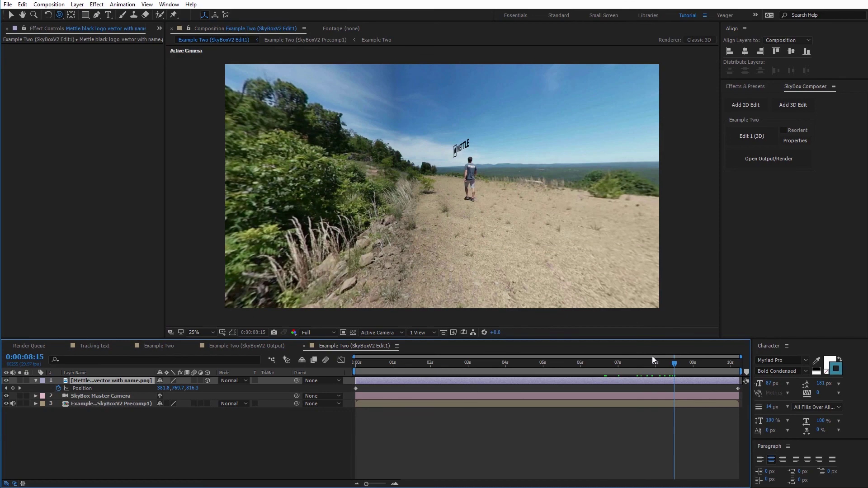